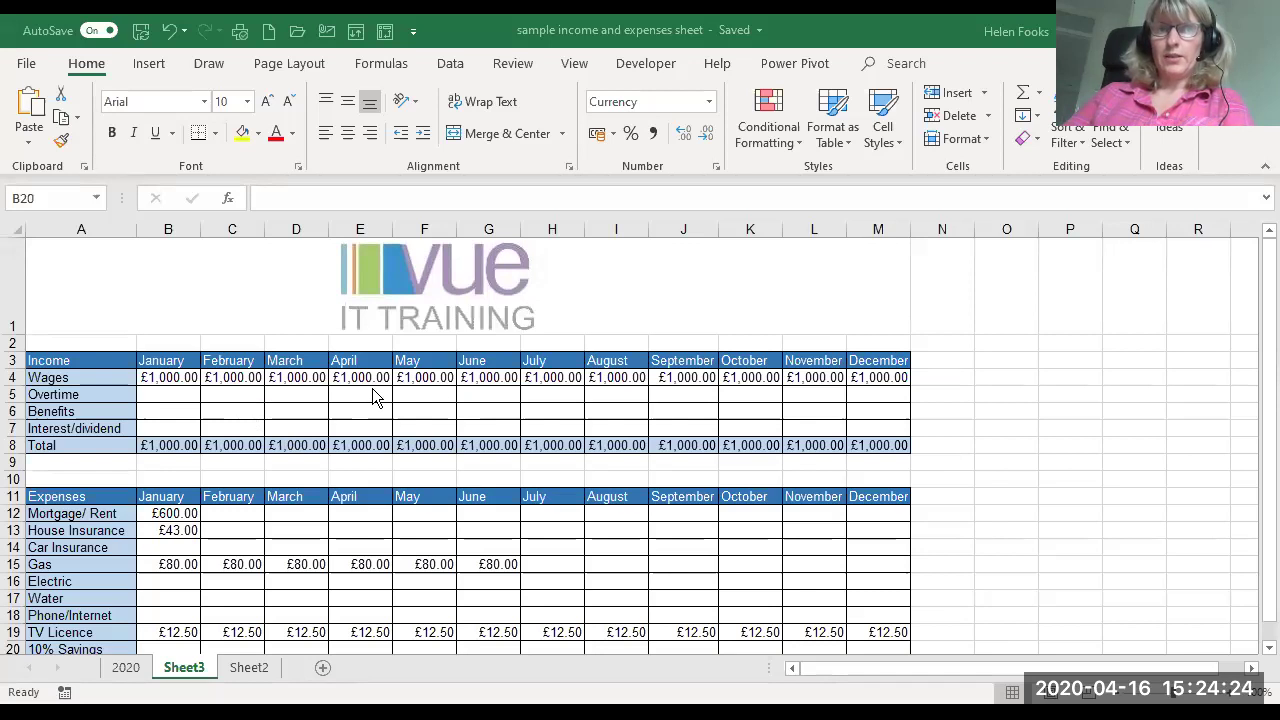
Step: Review the monthly income Total cells and the January Remaining formula
scroll(330, 470, down, 1)
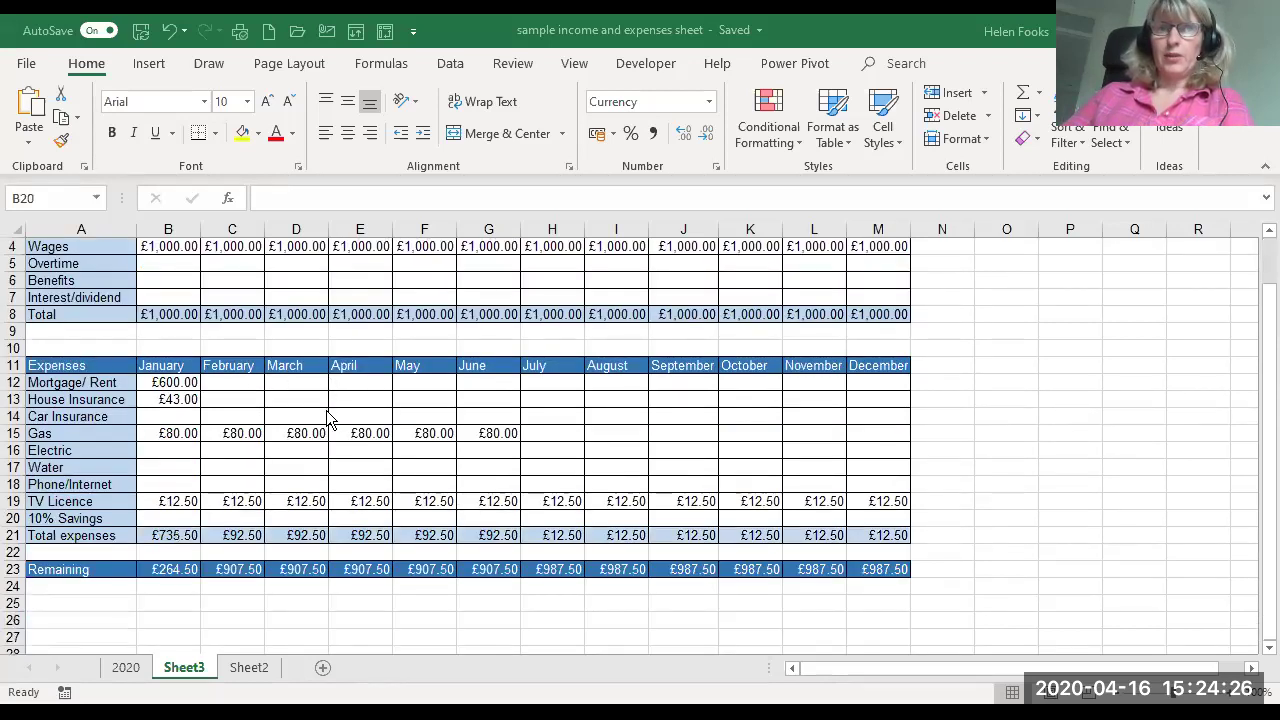
click(168, 314)
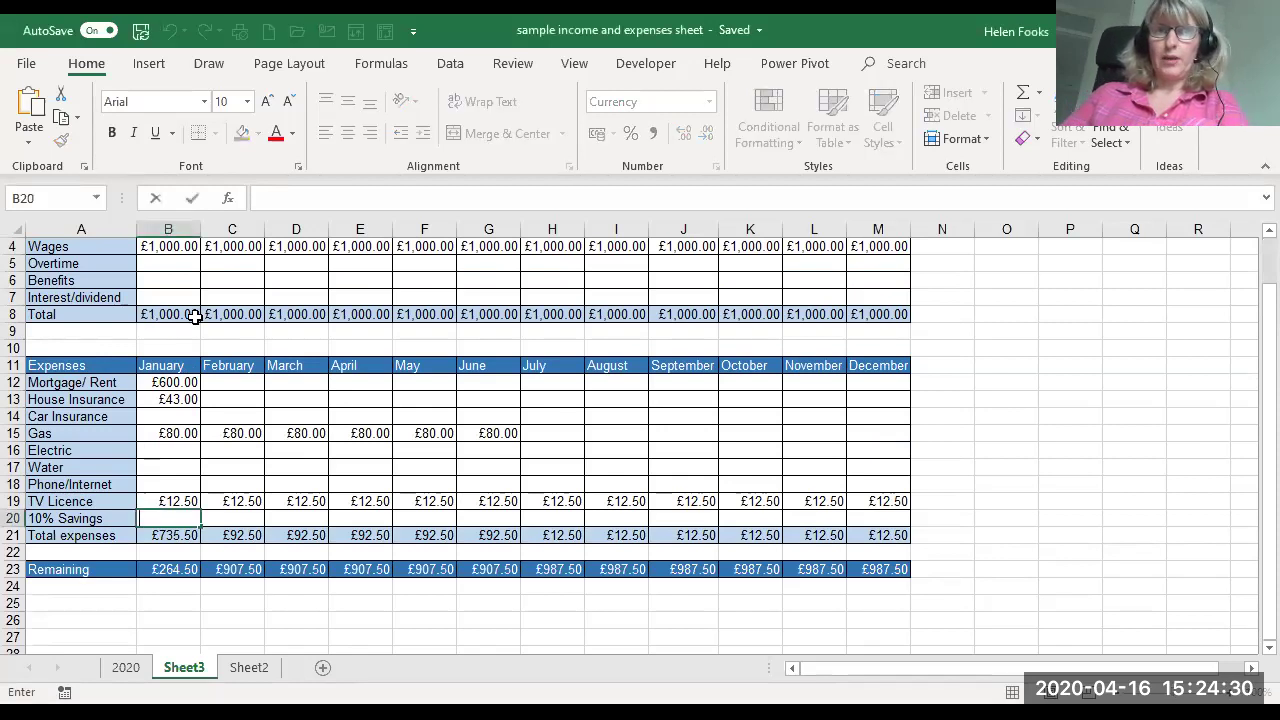
click(243, 316)
click(314, 315)
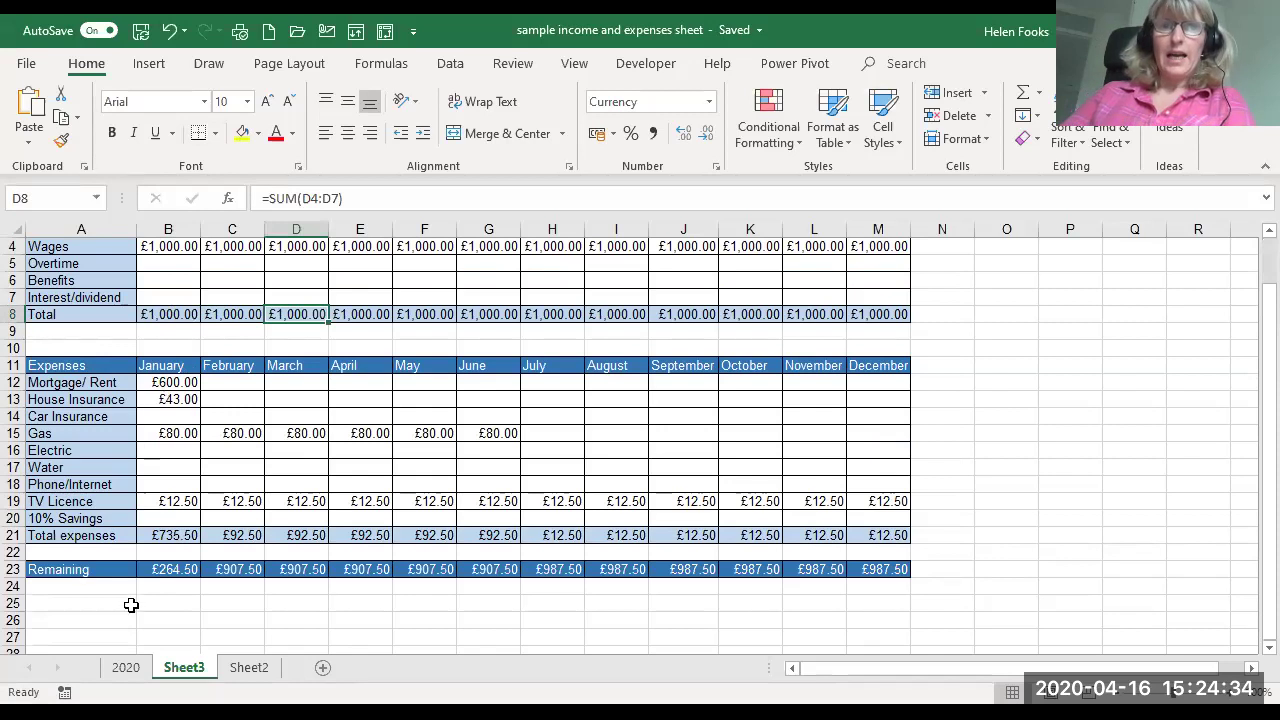
click(160, 571)
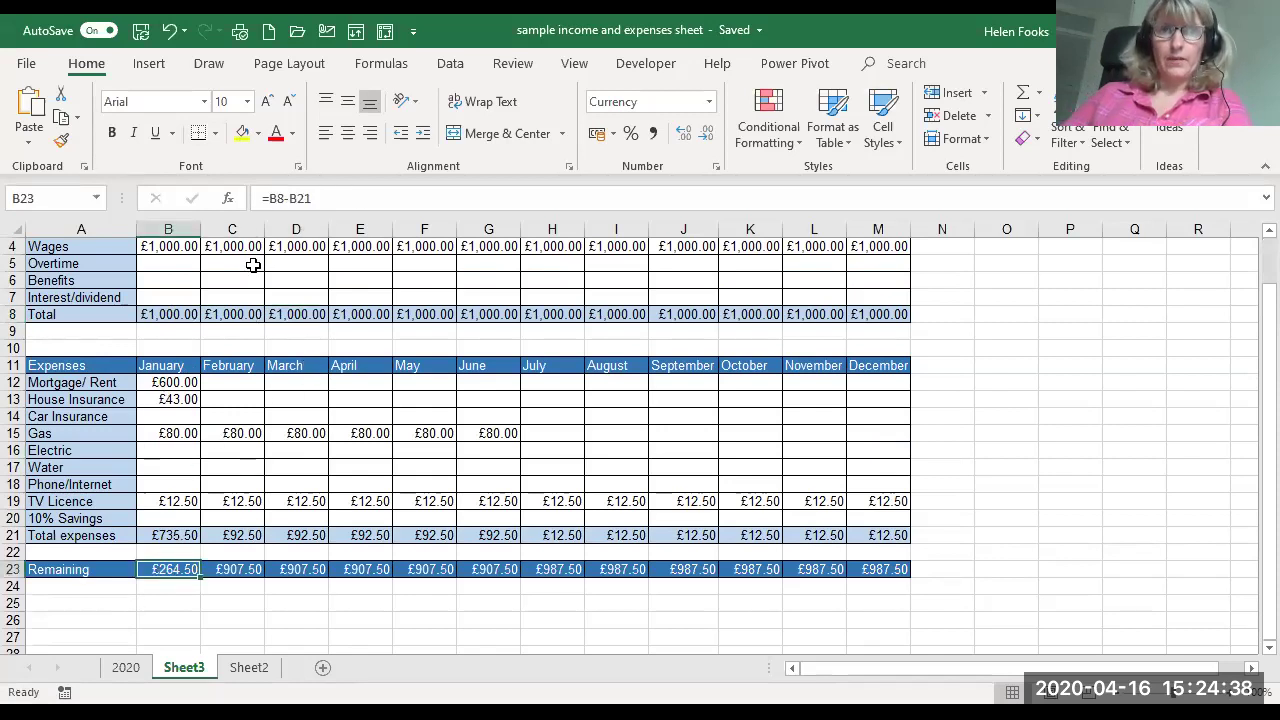
Step: Begin a formula in January's 10% Savings cell that multiplies the January income total in B8
click(161, 518)
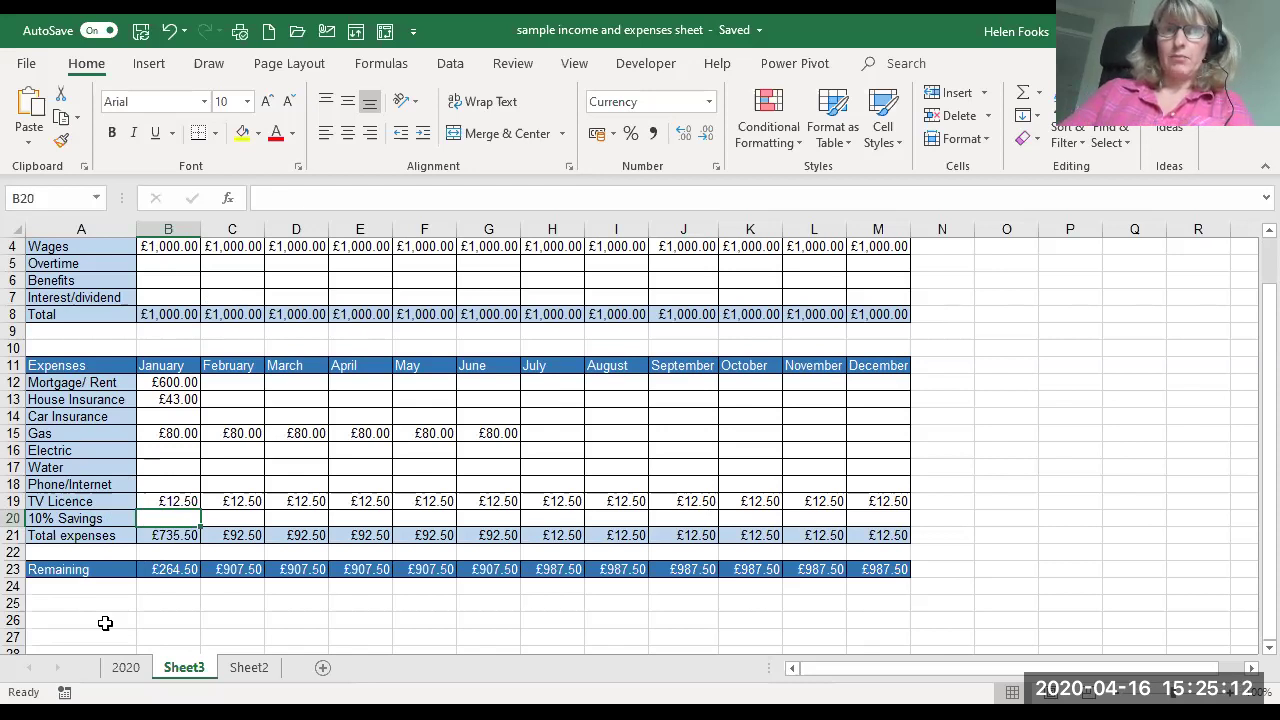
text(=)
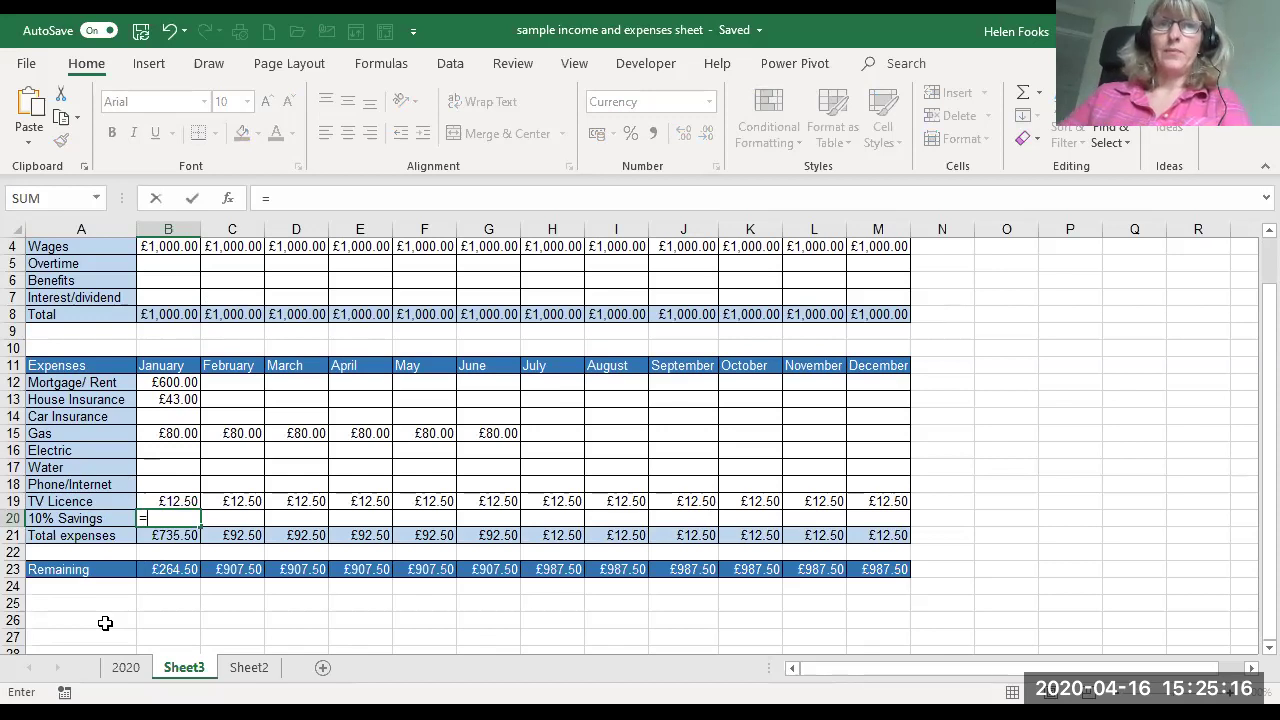
click(180, 314)
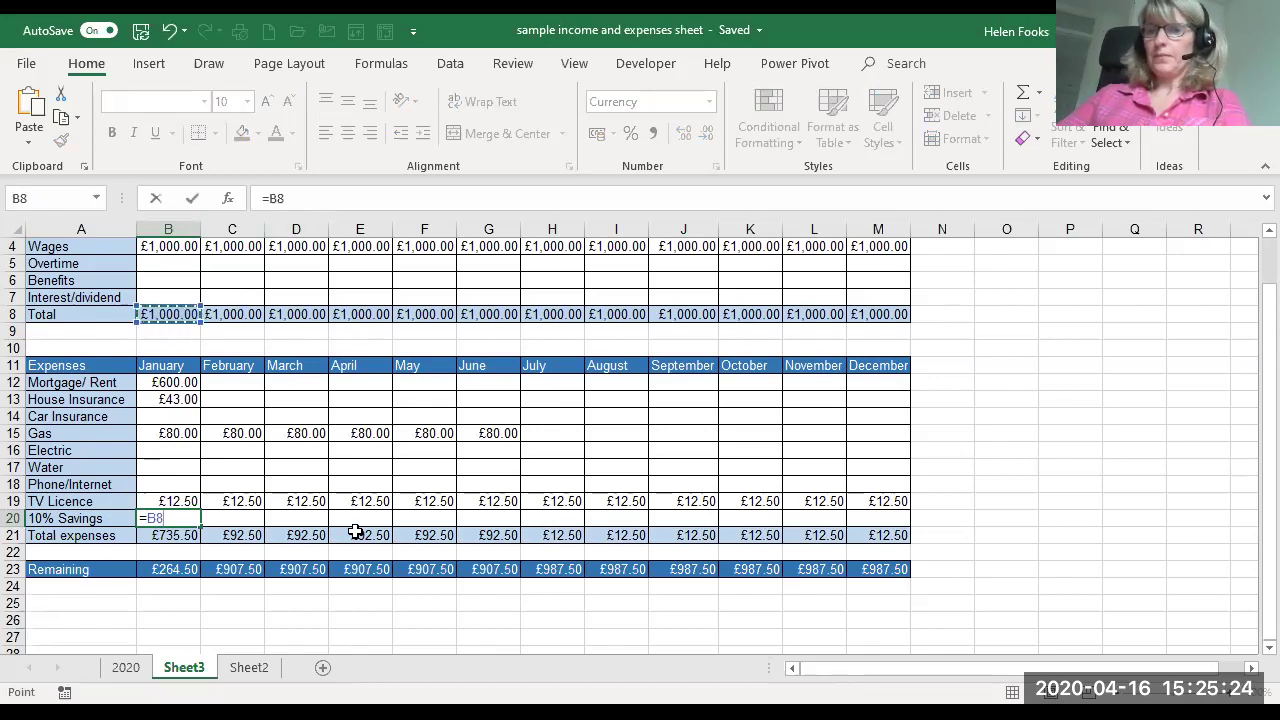
text(*)
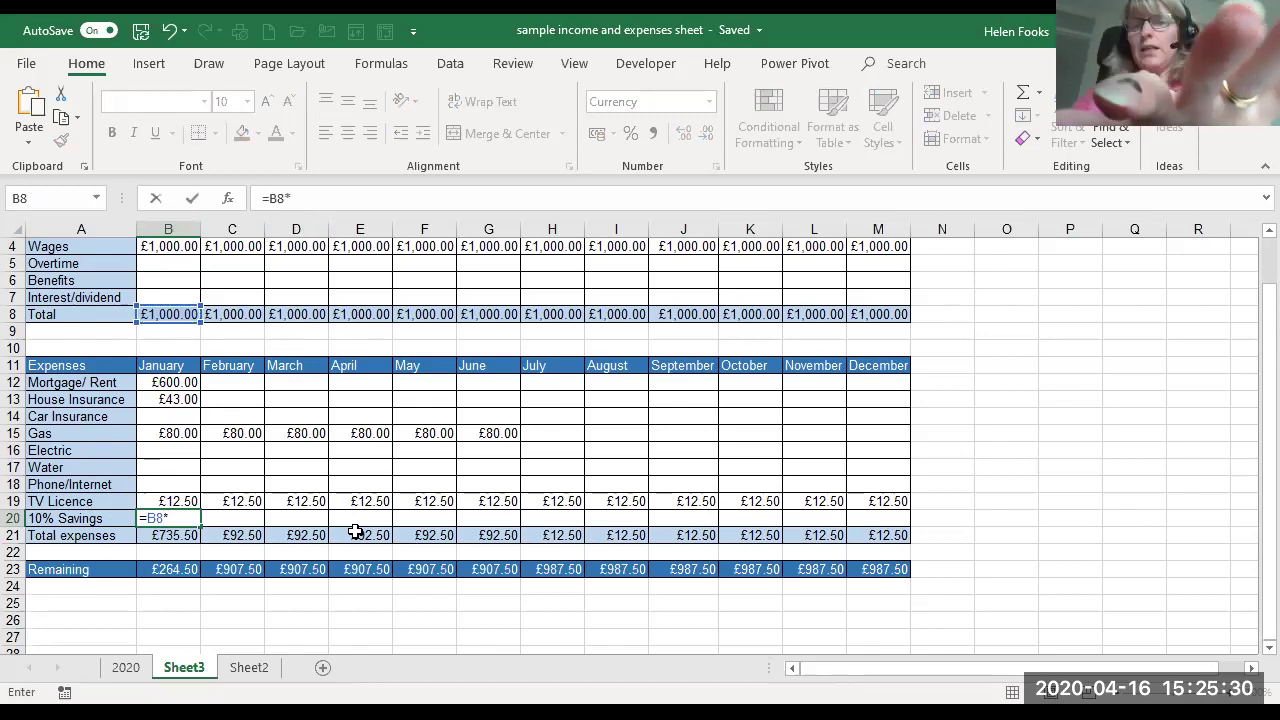
Step: Try 10% and 0.1 as the multiplier in January's savings formula, and clear them from the formula
text(10%)
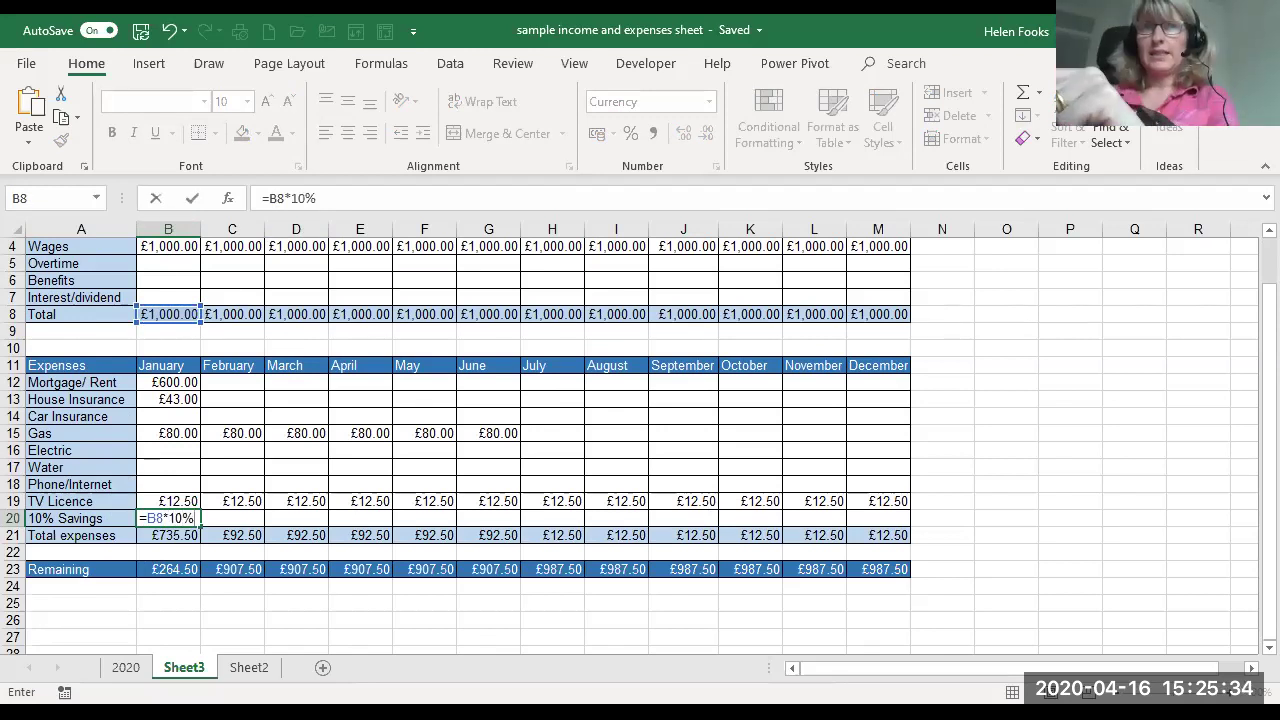
key(BackSpace)
key(BackSpace)
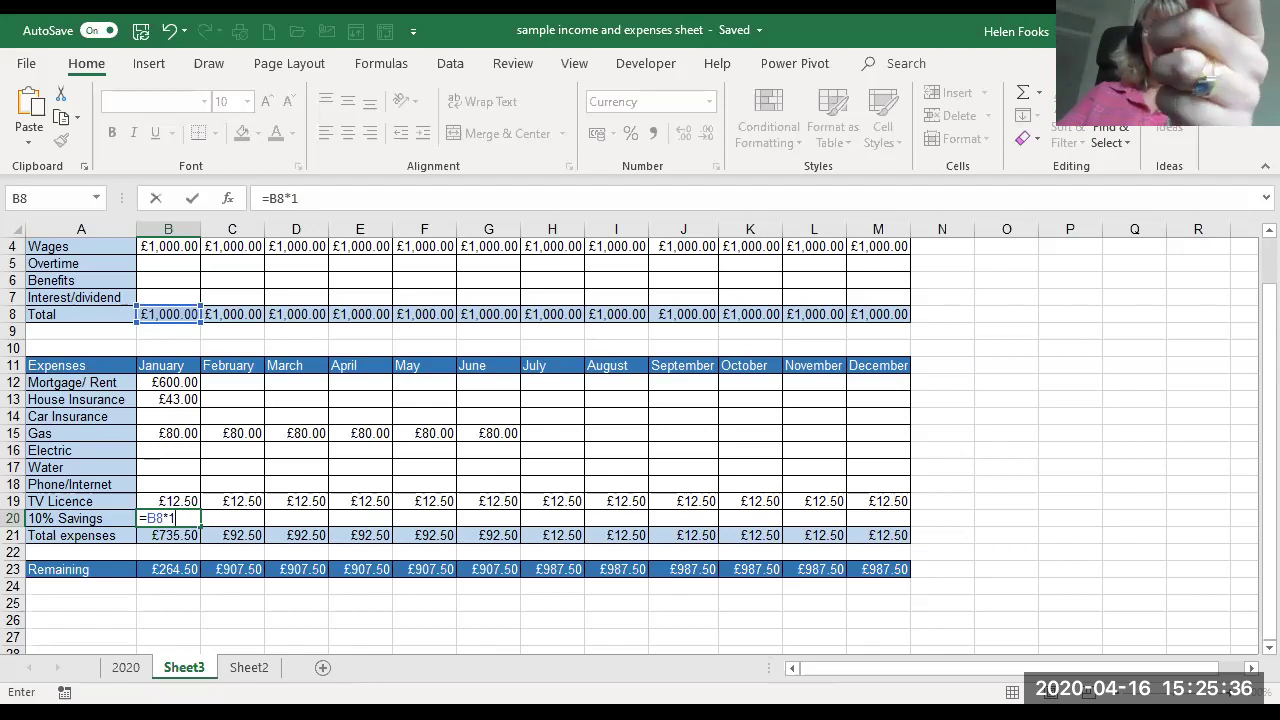
text(0.1)
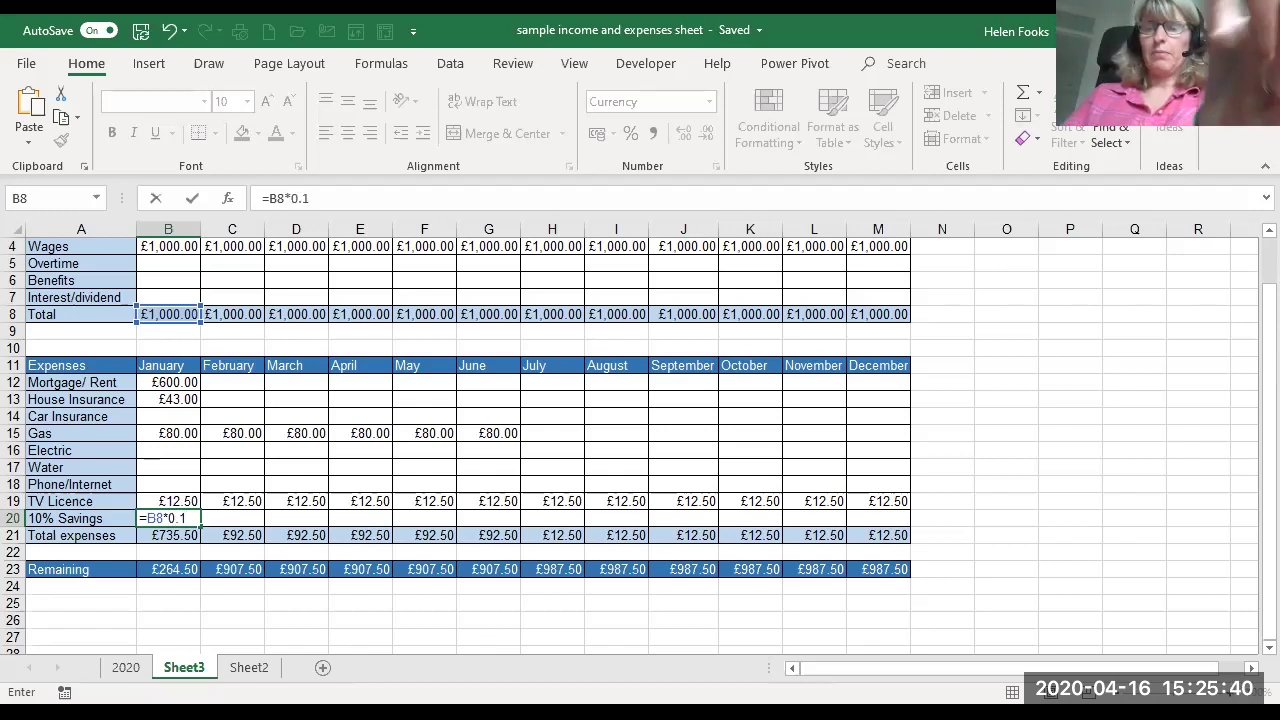
key(BackSpace)
key(BackSpace)
key(BackSpace)
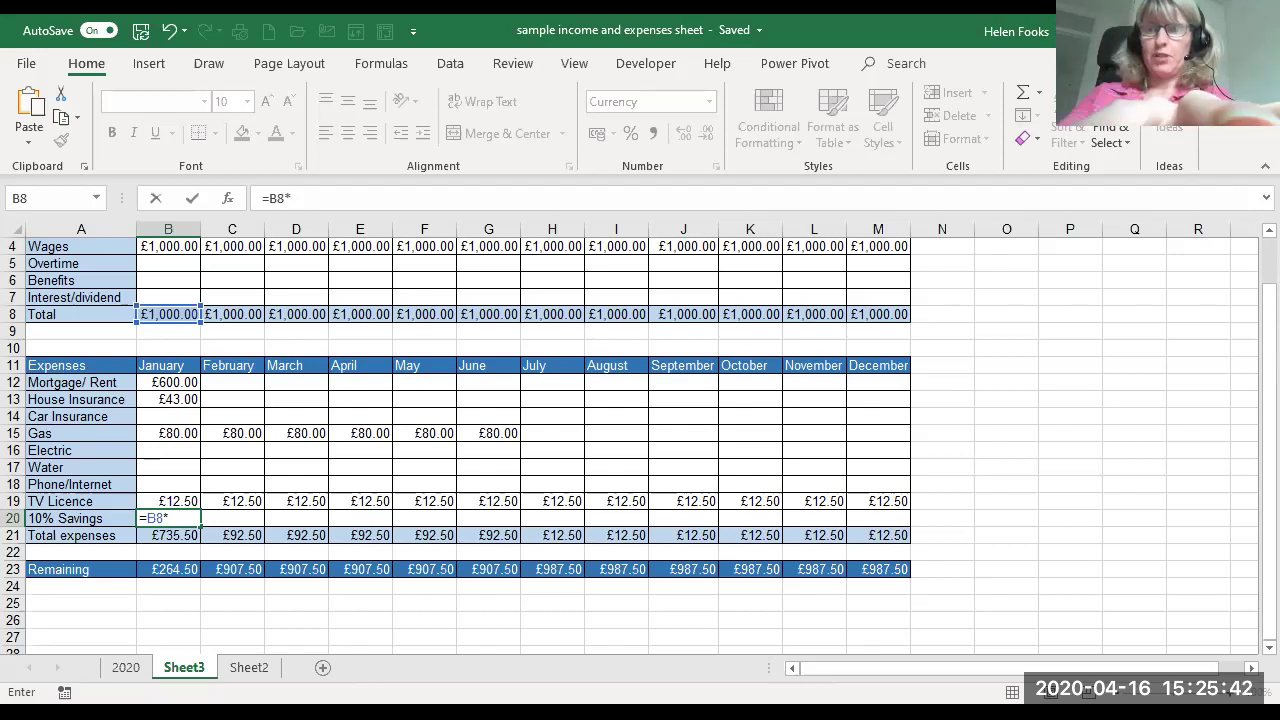
Step: Complete January's savings formula as =B8*10%
text(10*)
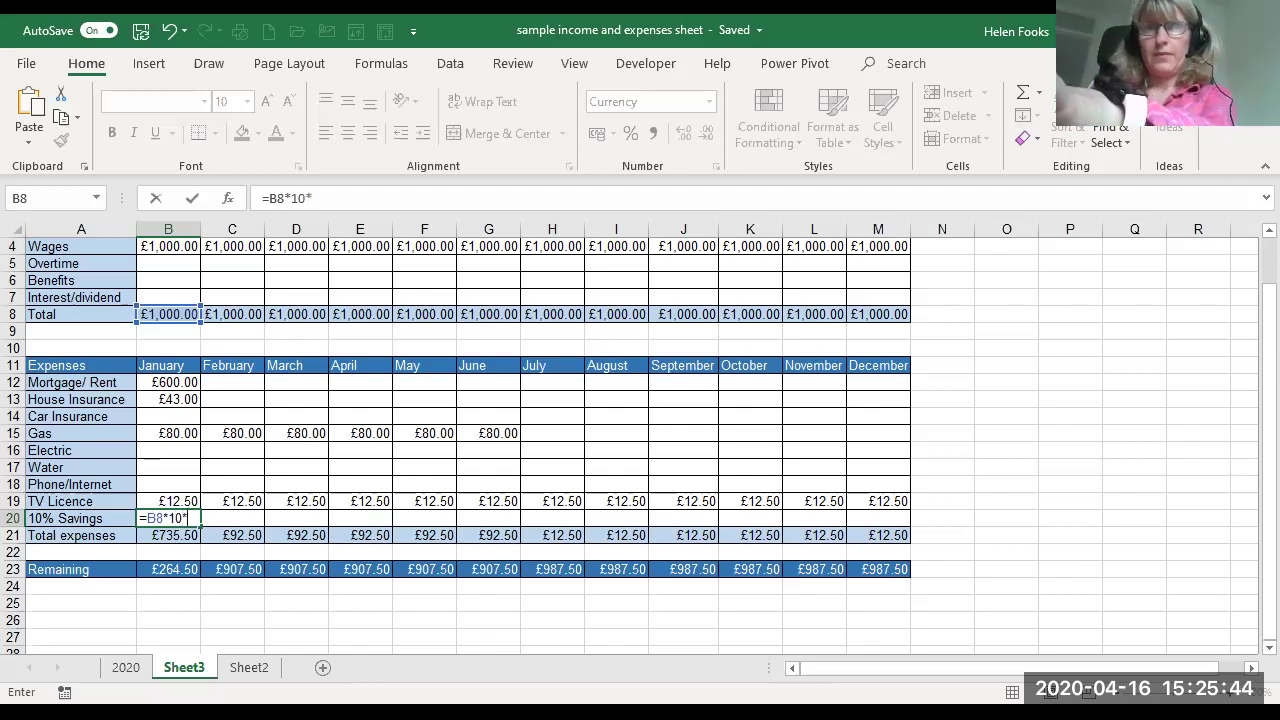
key(BackSpace)
text(%)
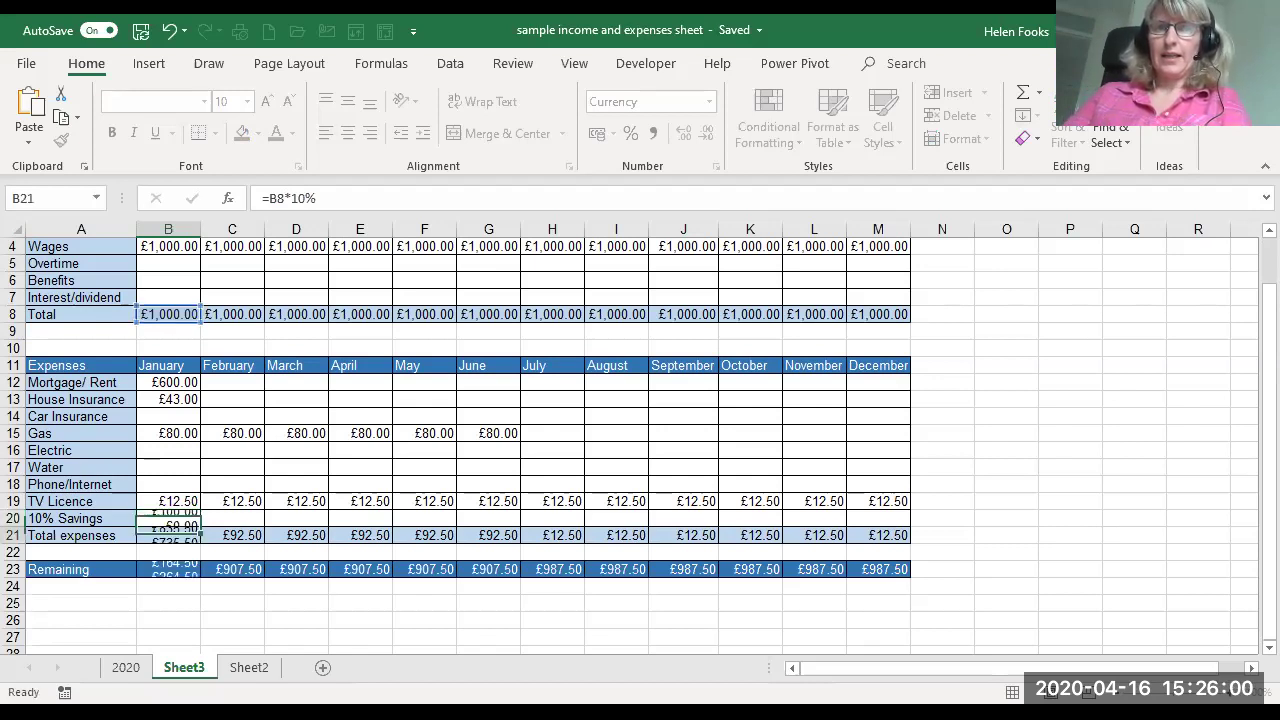
key(Return)
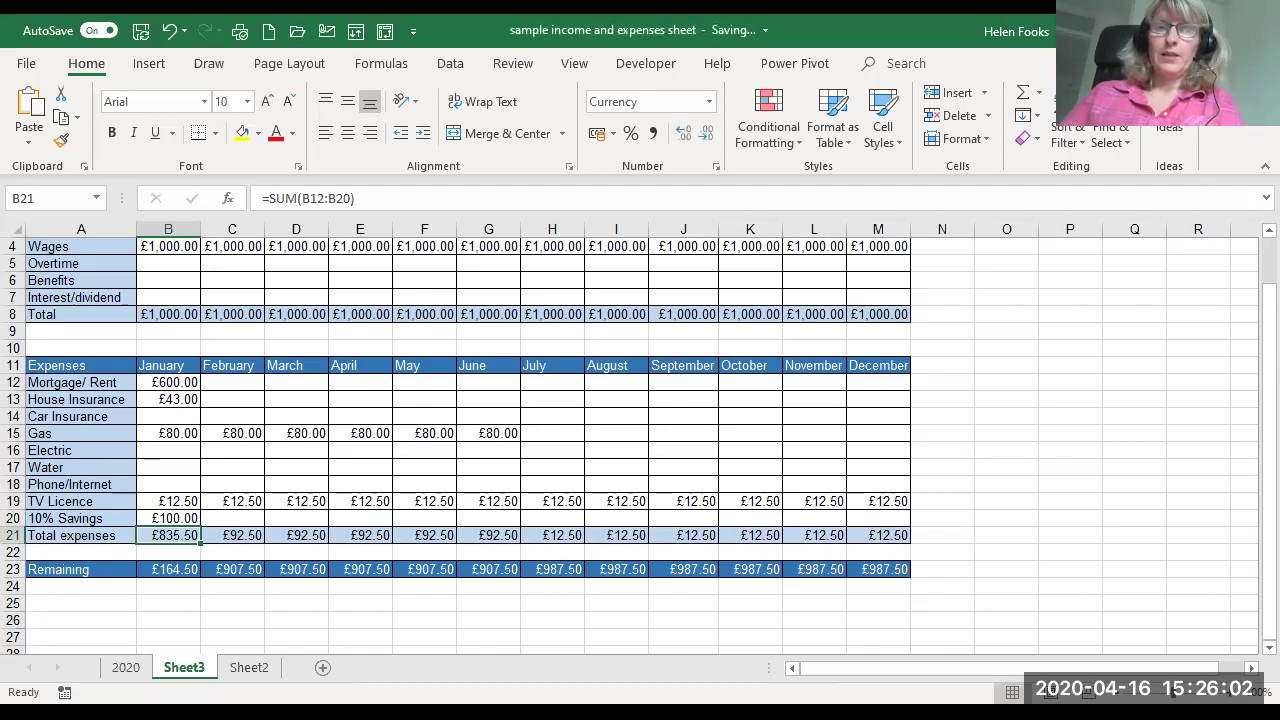
Step: Fill January's 10% Savings formula across the row from February to December
click(148, 516)
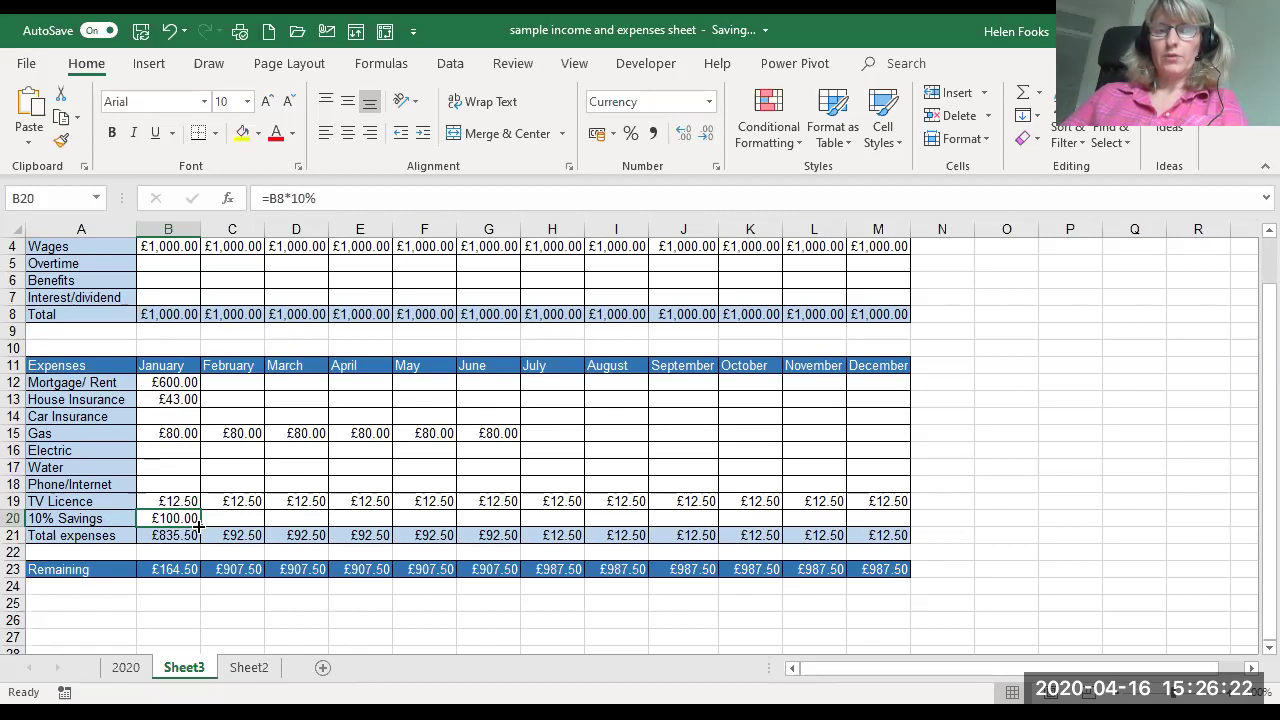
drag(199, 525, 880, 530)
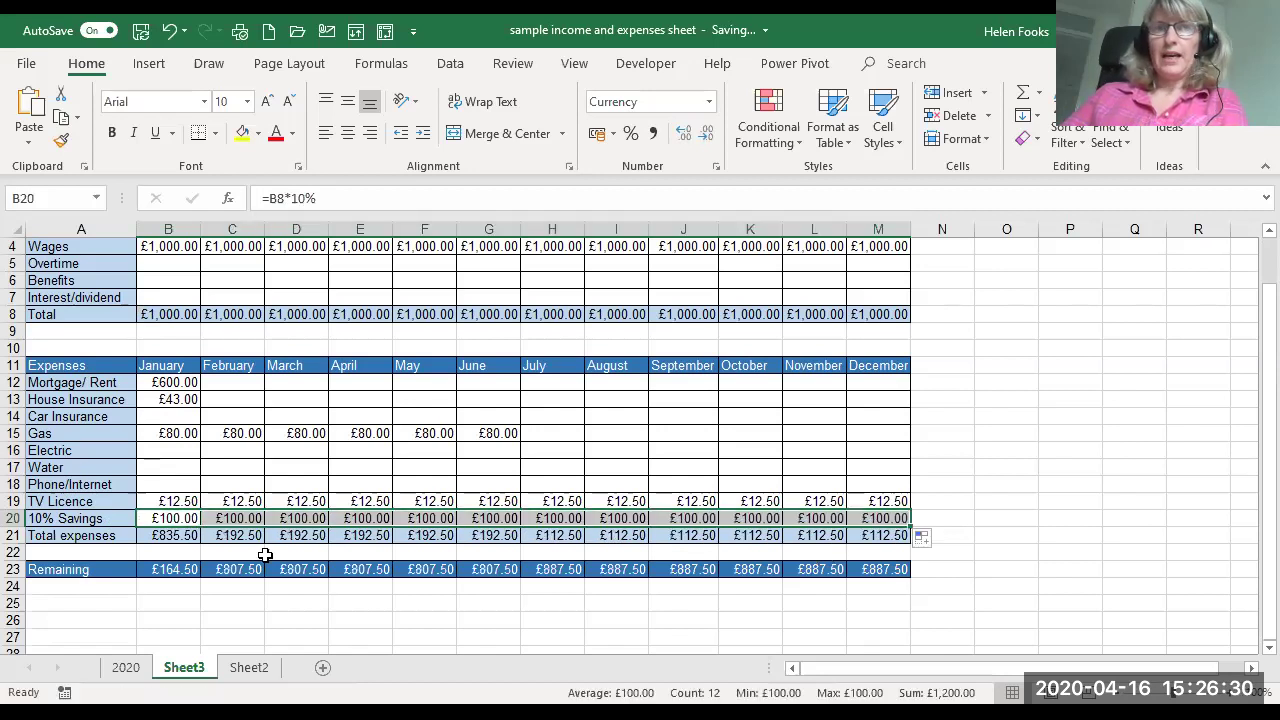
click(176, 518)
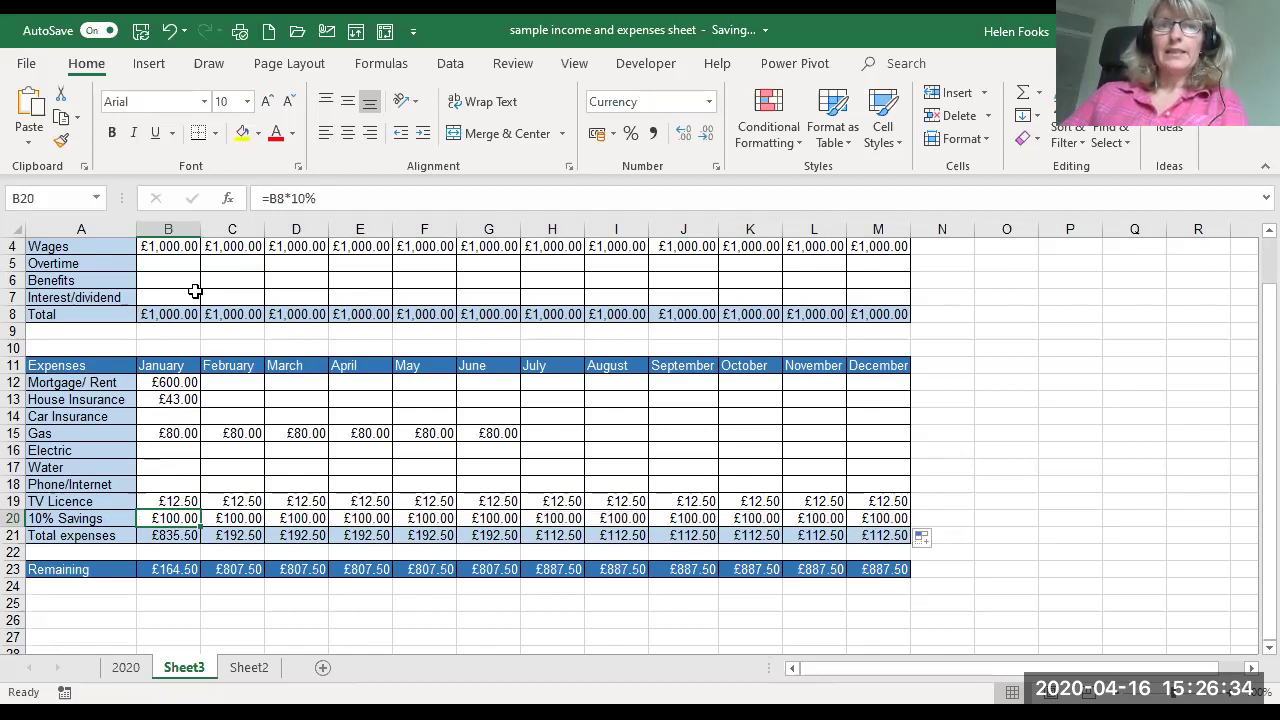
Step: Enter 50 as January's overtime and check the 10% Savings formulas for January and February
click(175, 267)
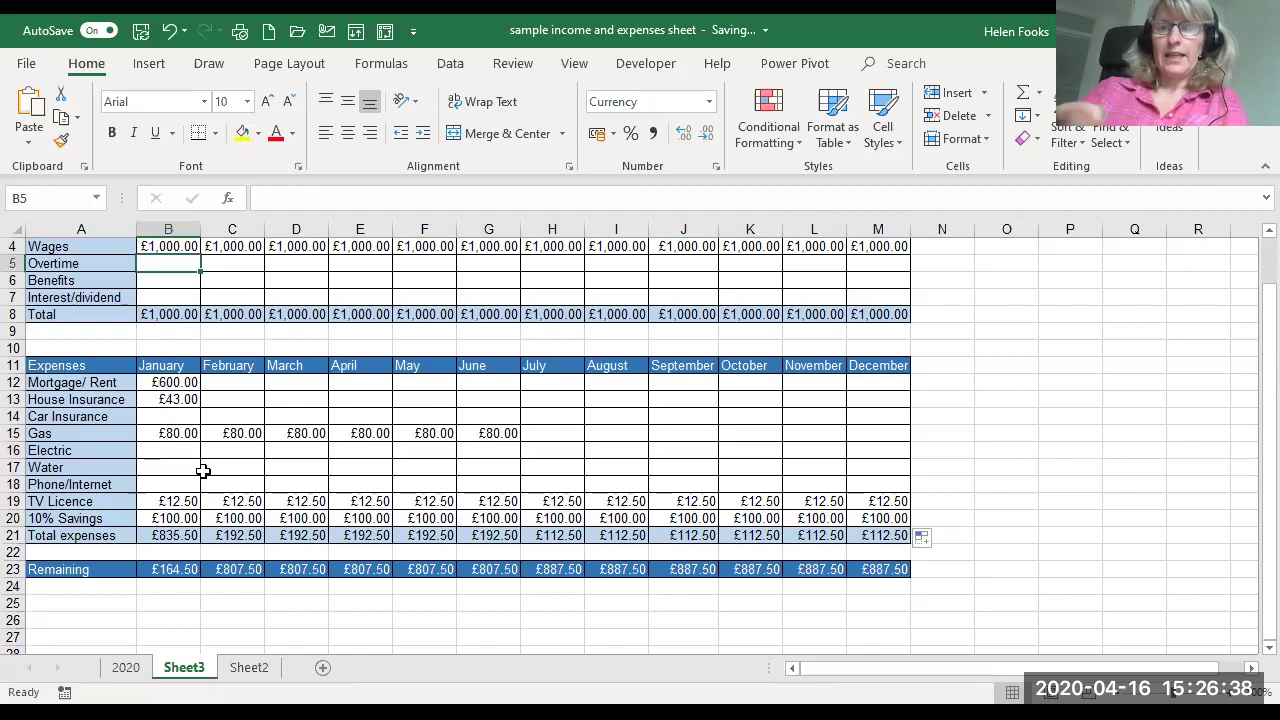
text(50)
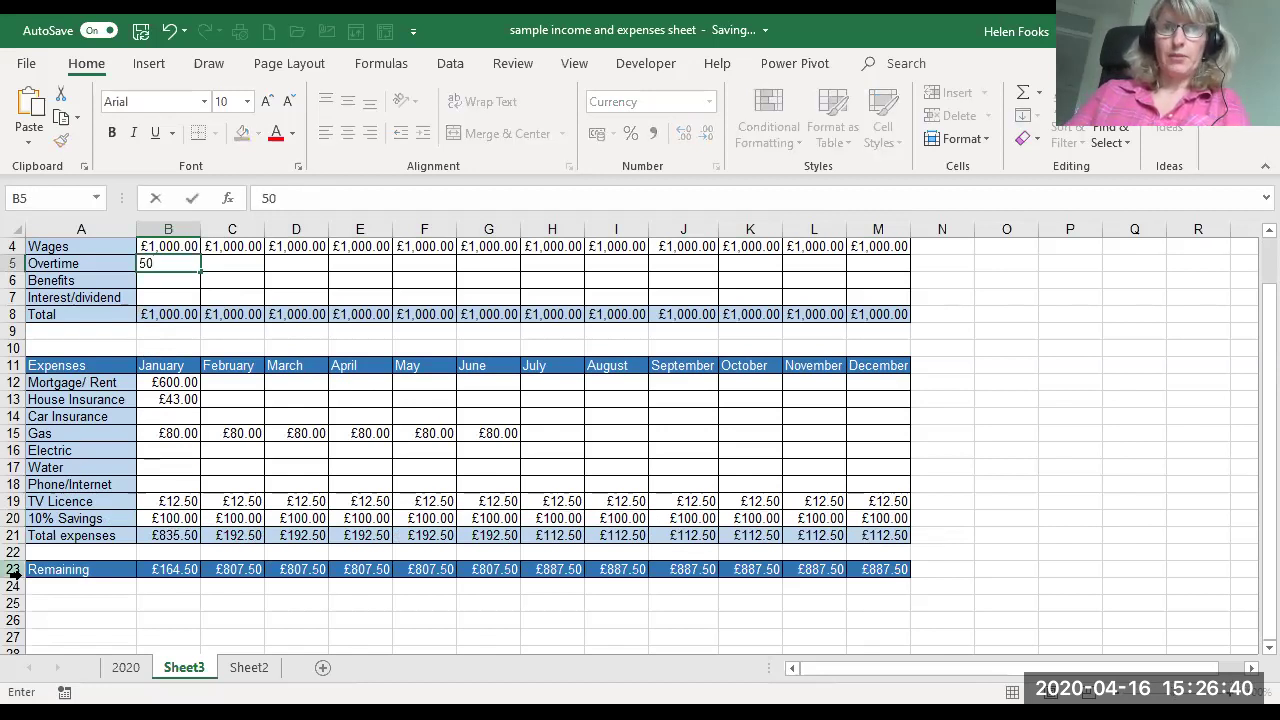
key(Return)
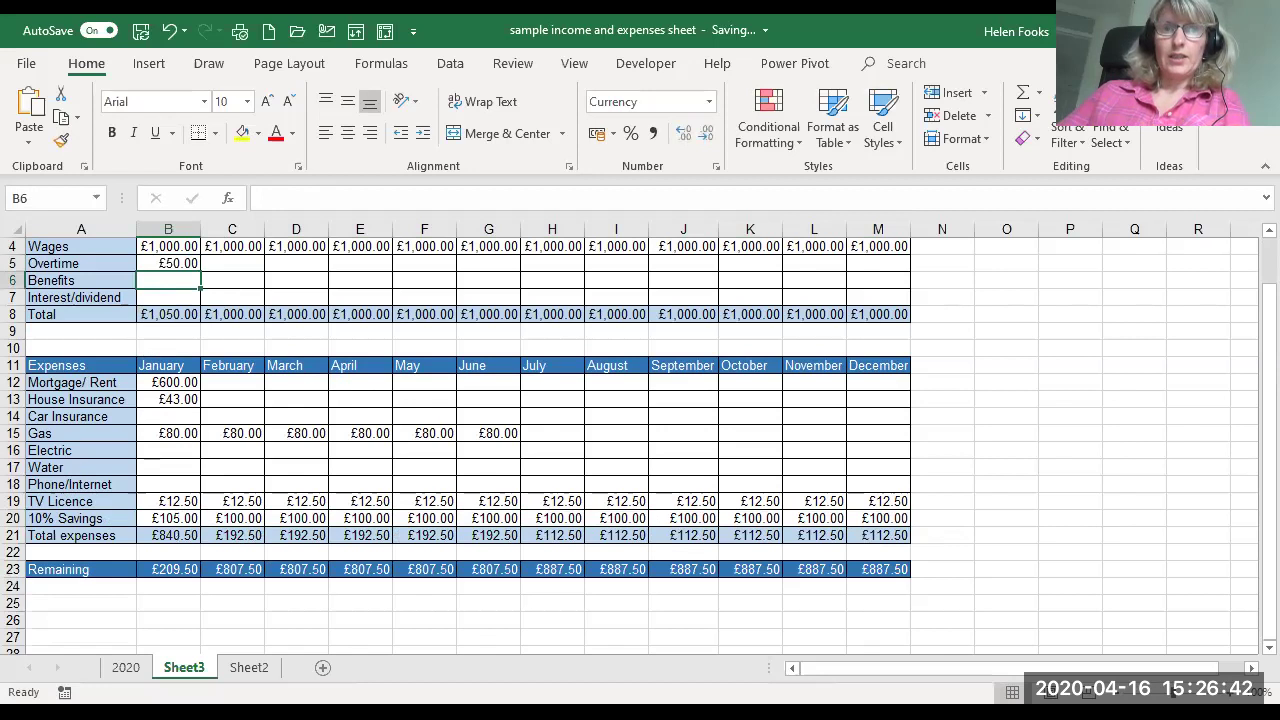
click(163, 512)
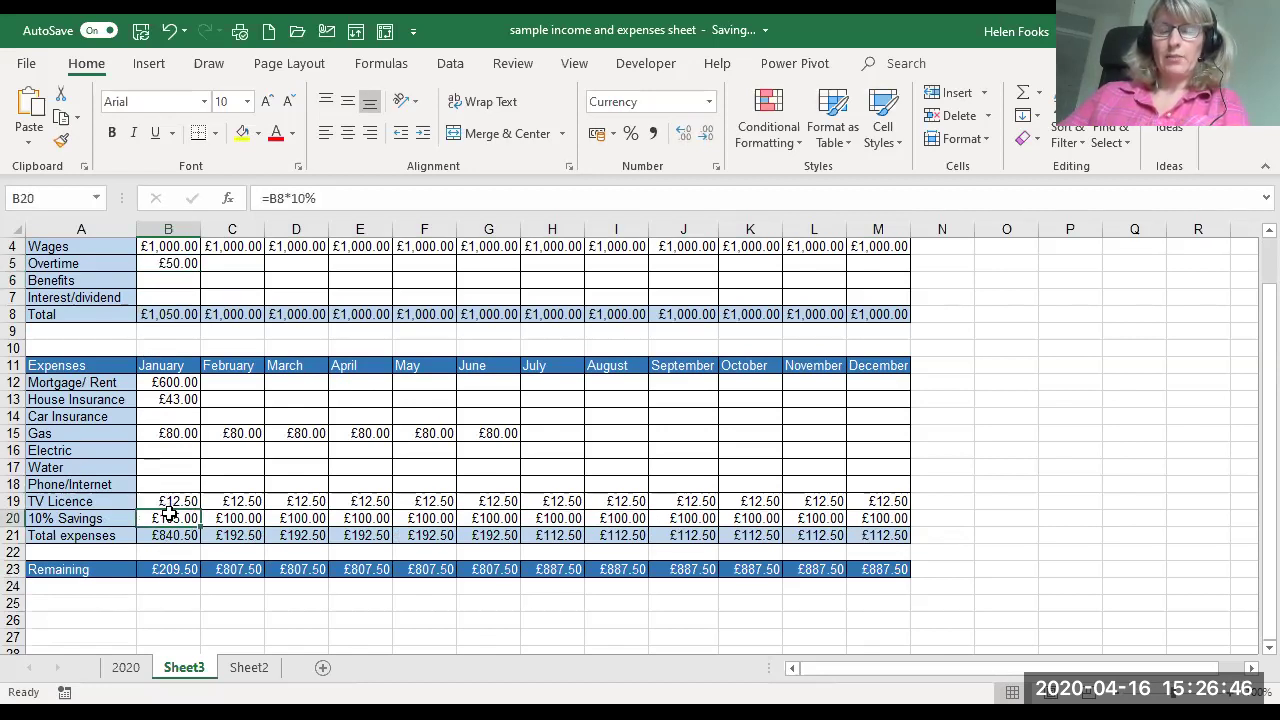
click(245, 516)
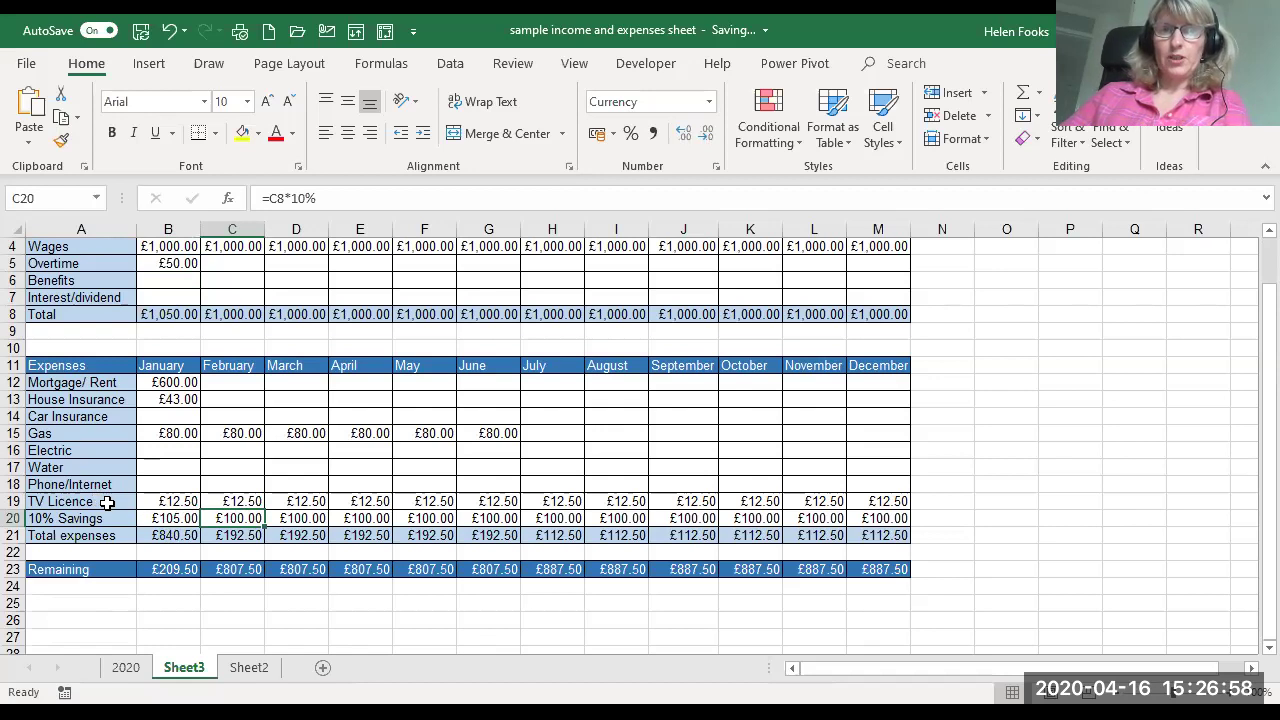
Step: Insert a blank row above TV Licence in the expenses table
right_click(15, 501)
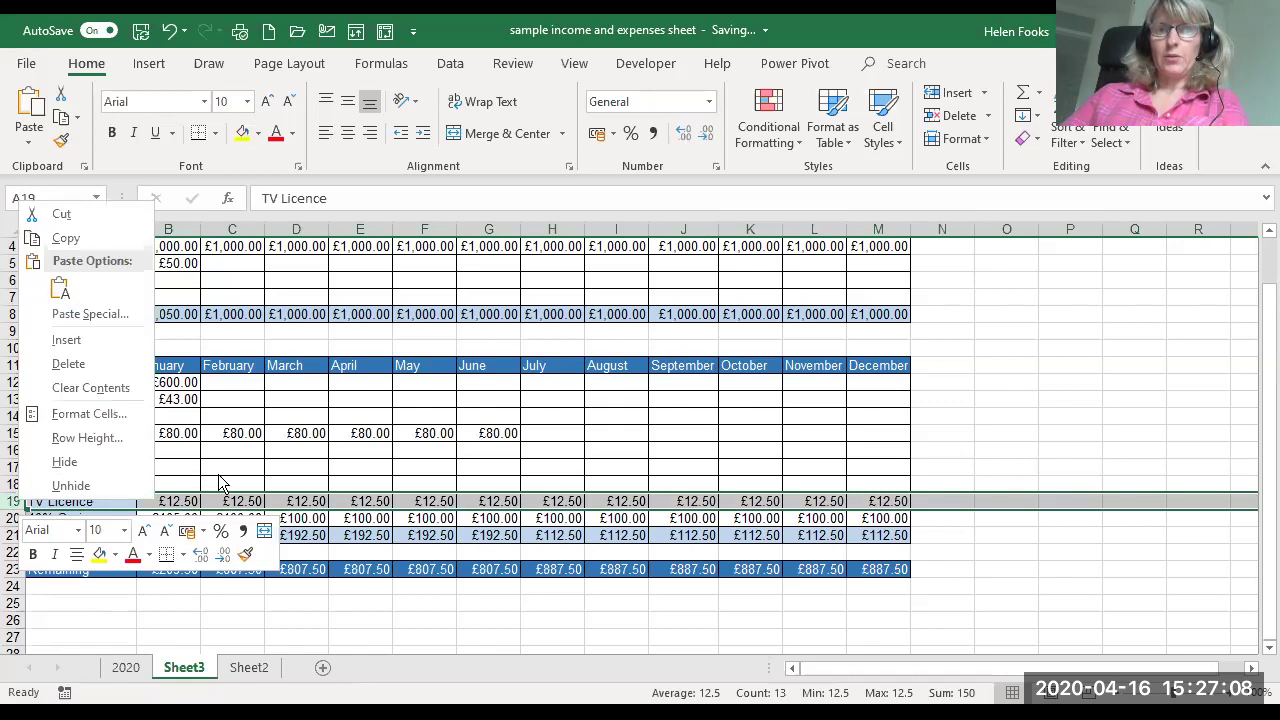
click(60, 504)
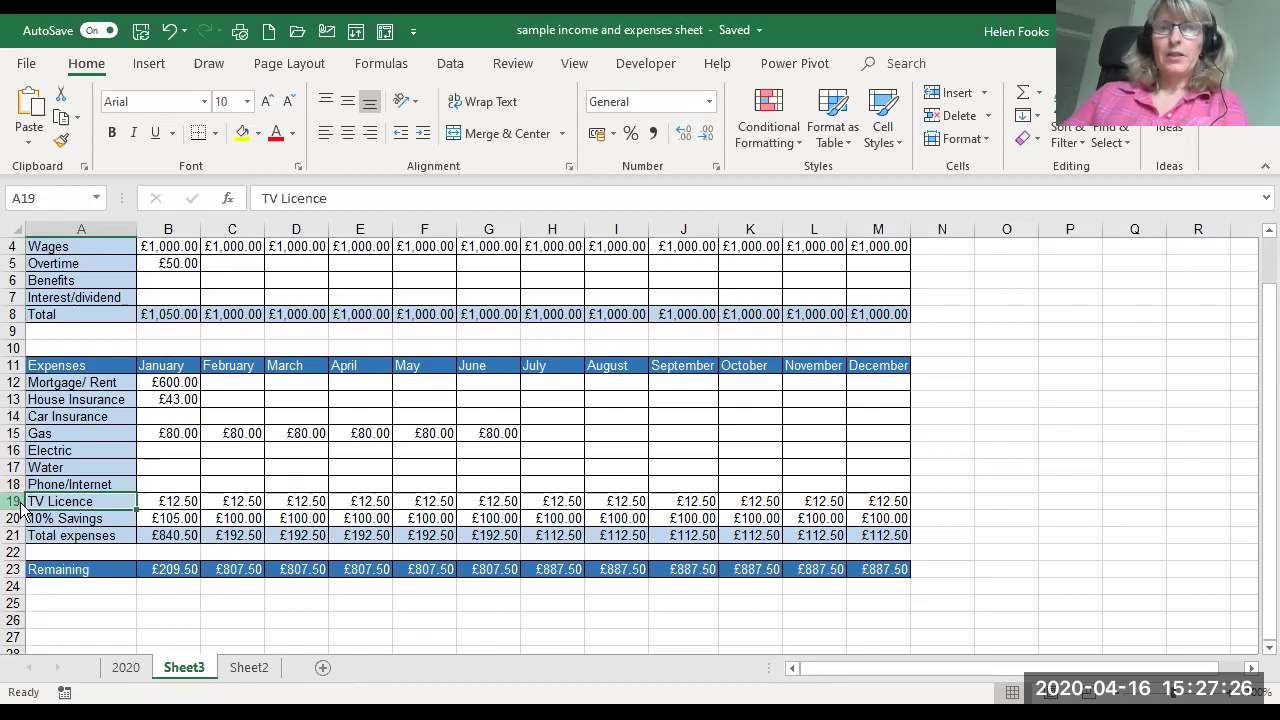
right_click(15, 501)
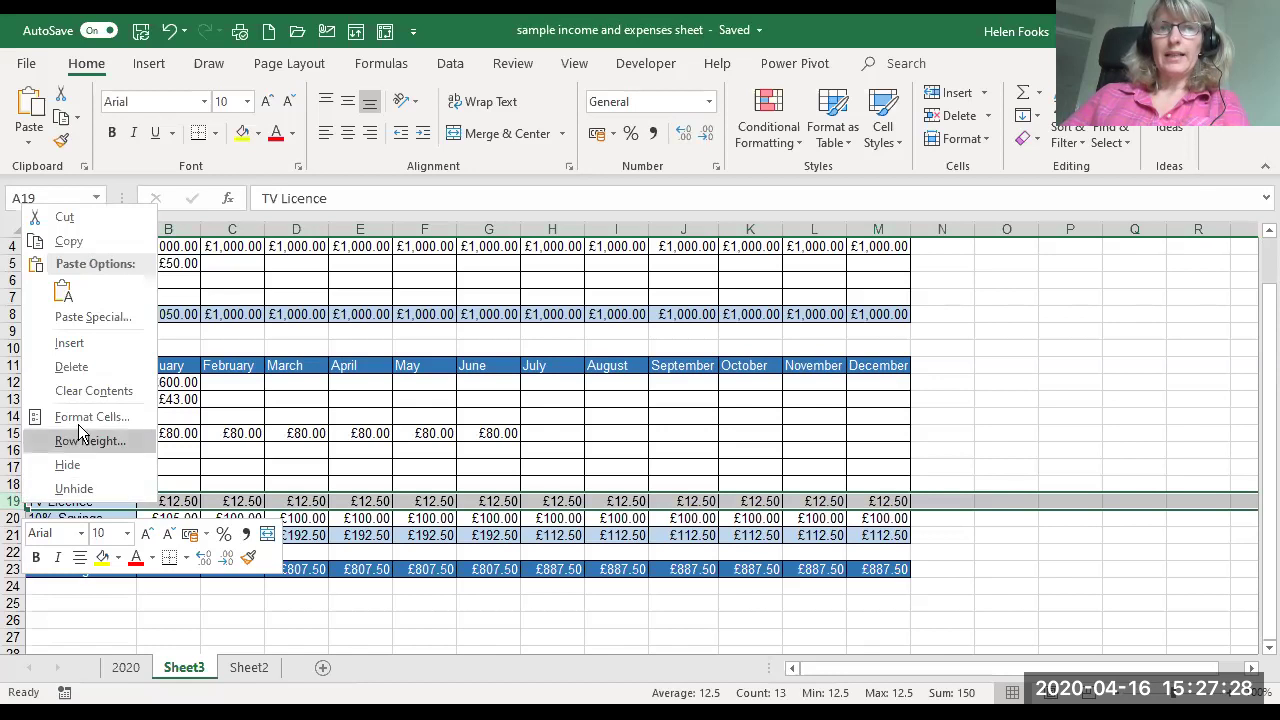
click(75, 346)
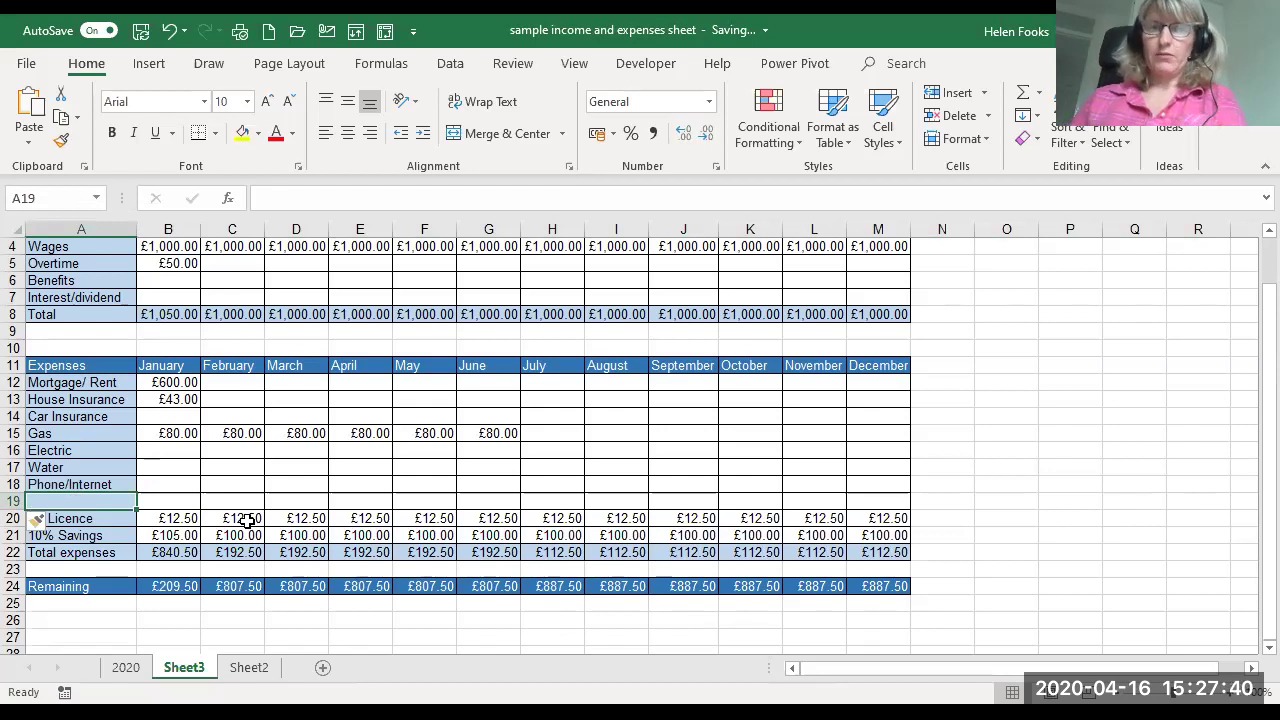
Step: Label the blank row above TV Licence "Gym Membership" and enter 20 as its January amount
text(Gas)
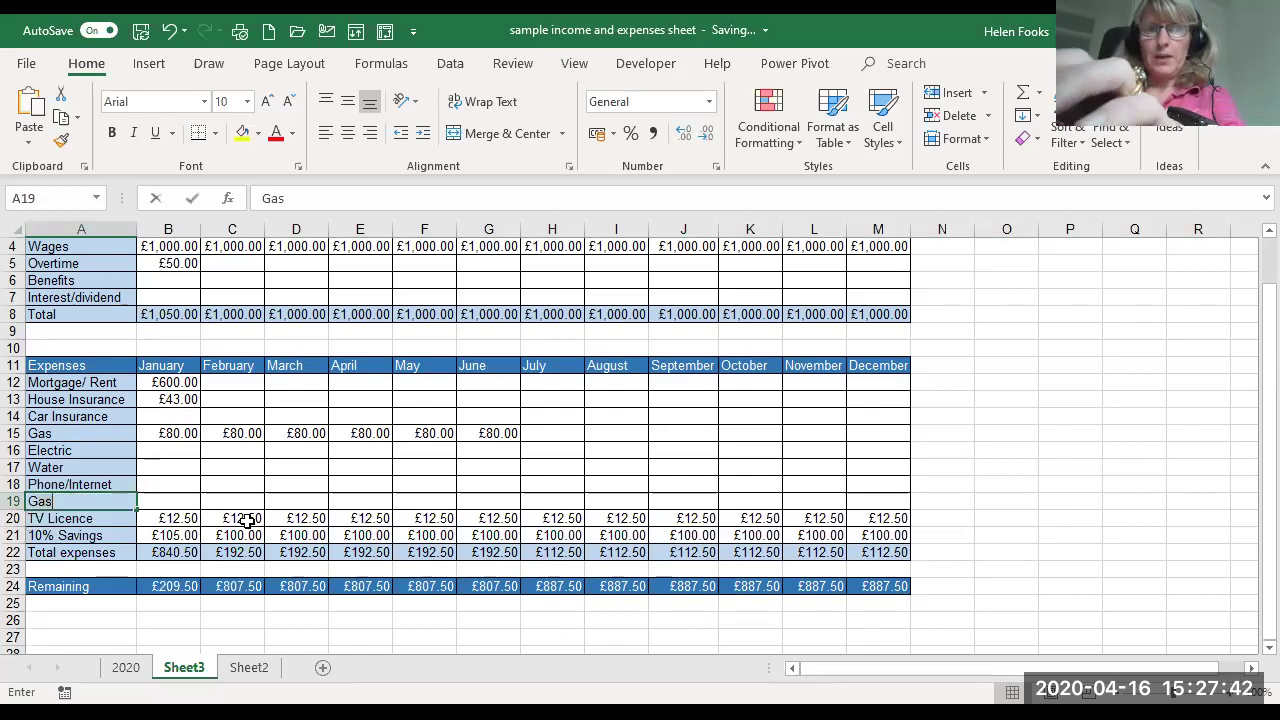
text(y)
key(BackSpace)
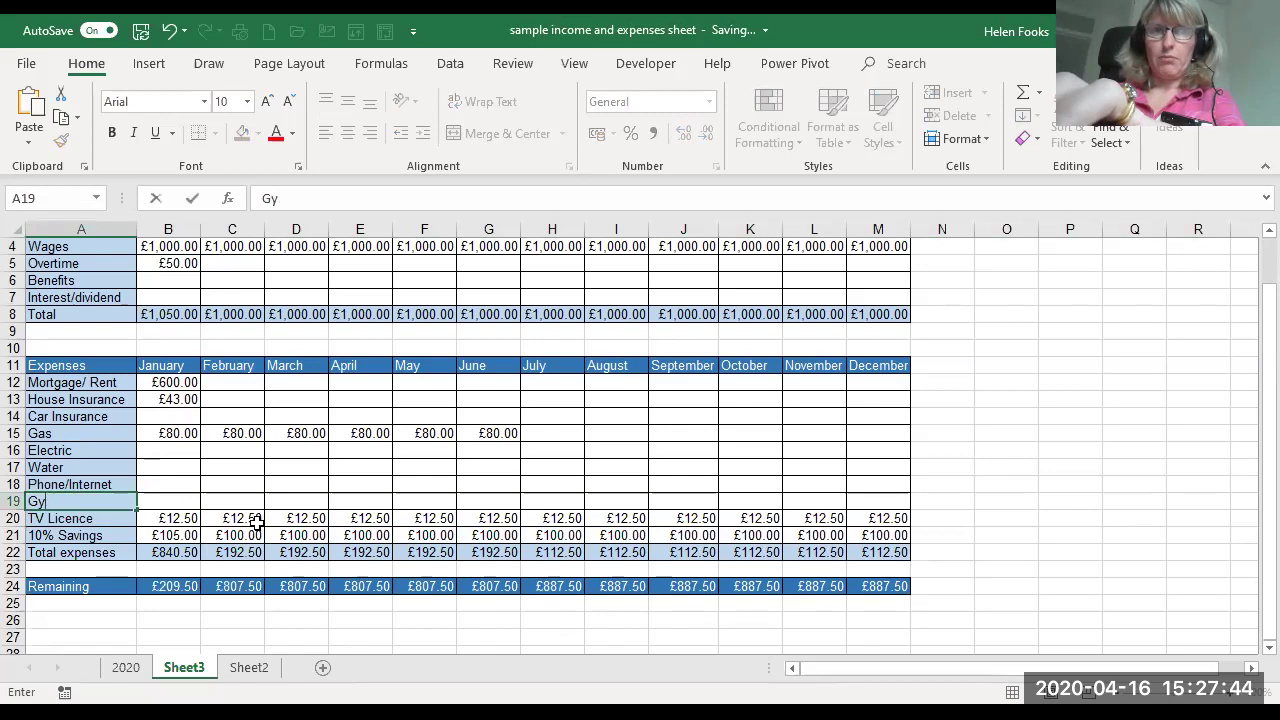
text(m Membership)
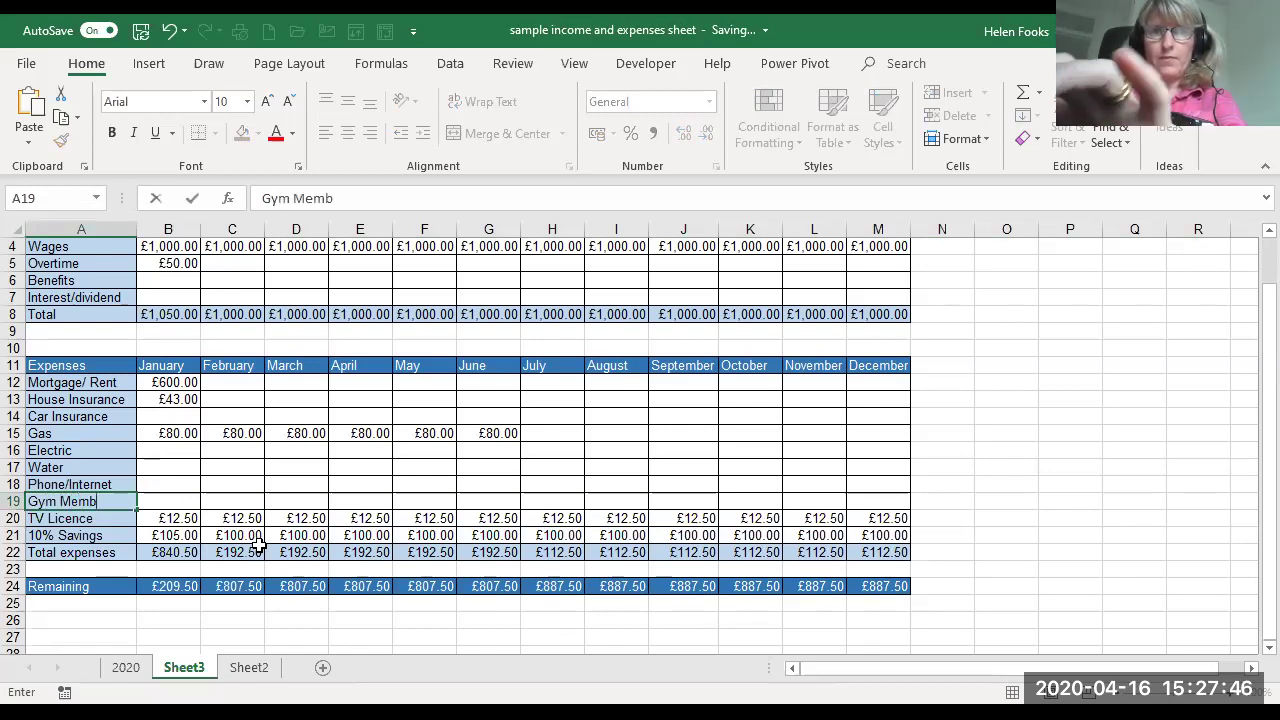
key(Tab)
text(20)
key(Return)
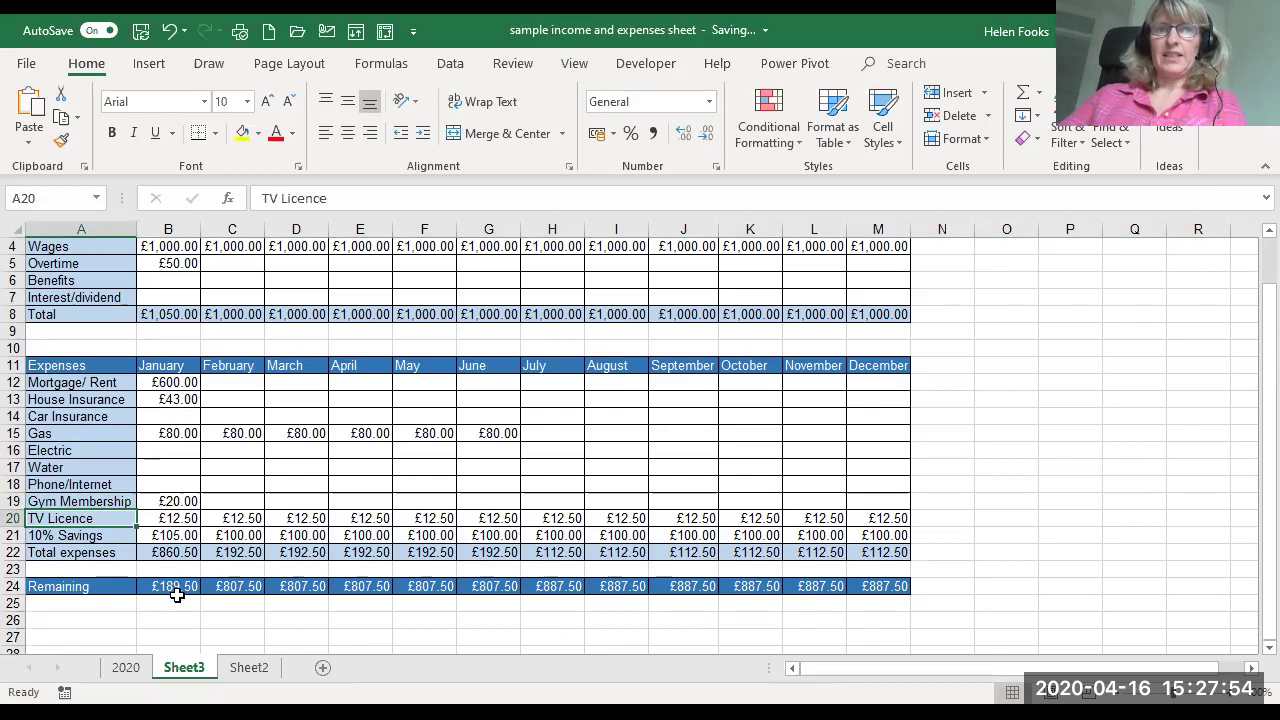
Step: Insert a blank row above Water in the expenses table
click(188, 484)
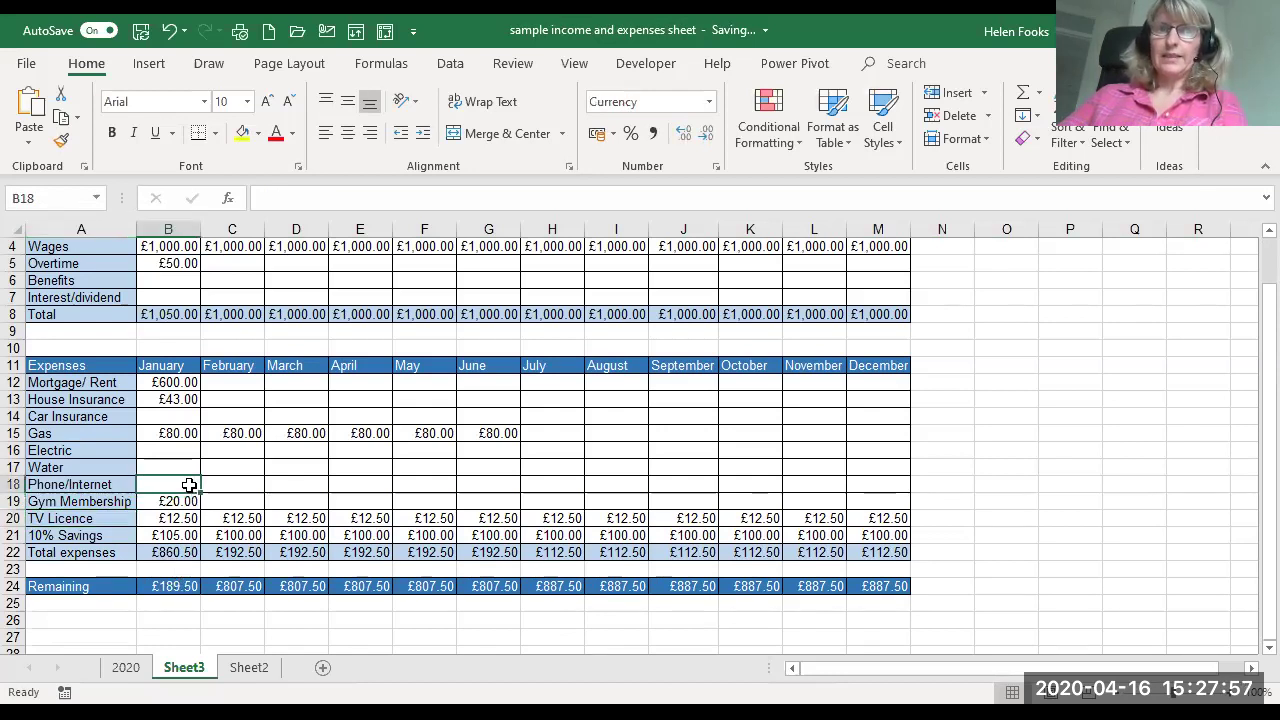
click(65, 484)
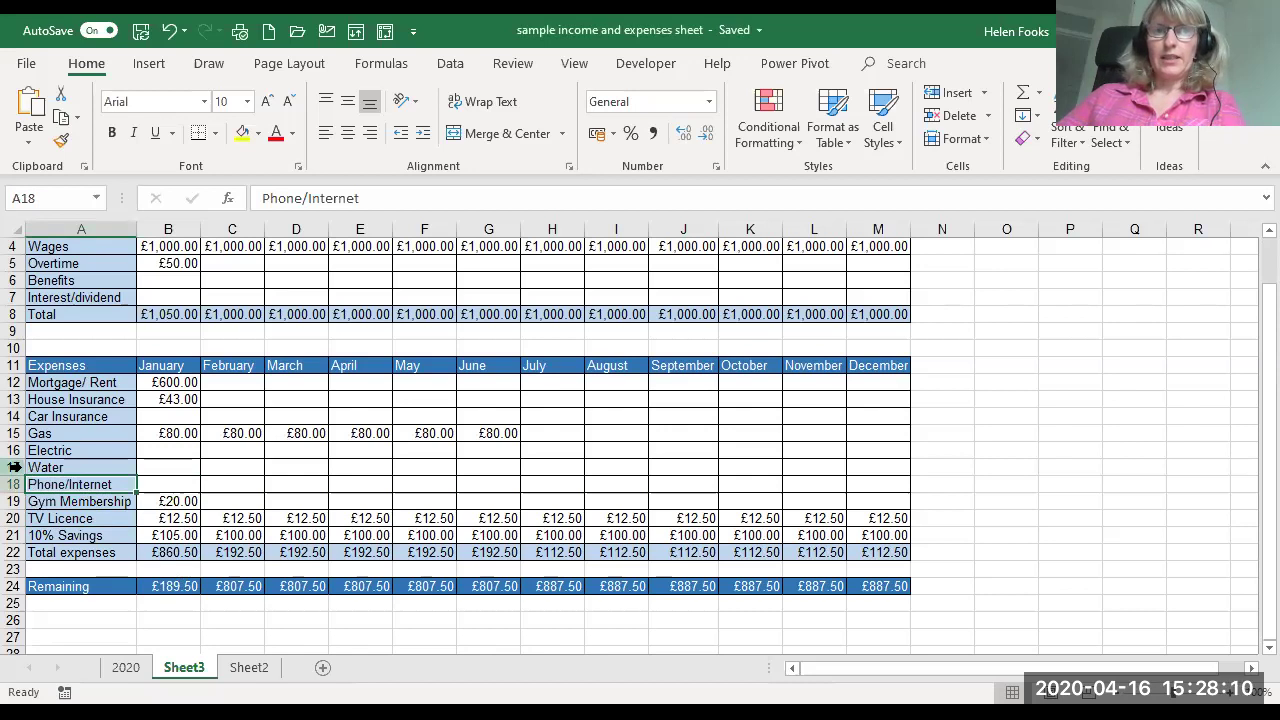
click(14, 467)
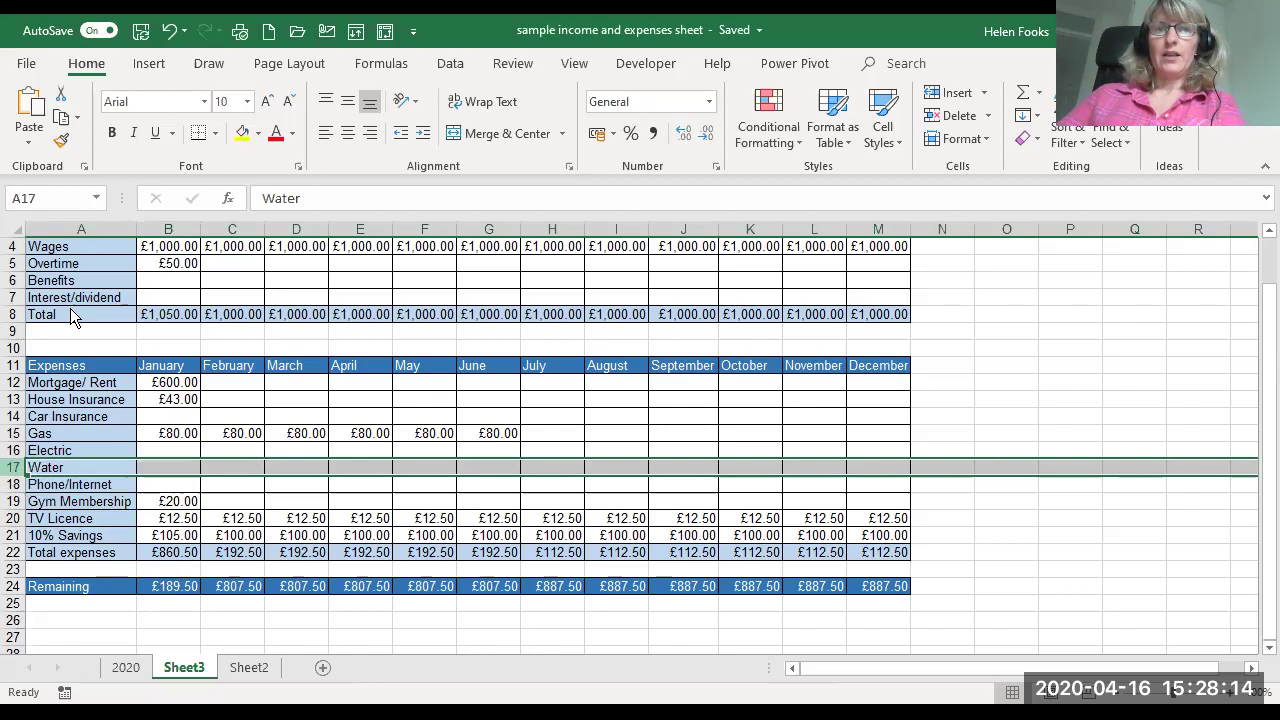
right_click(15, 468)
click(75, 307)
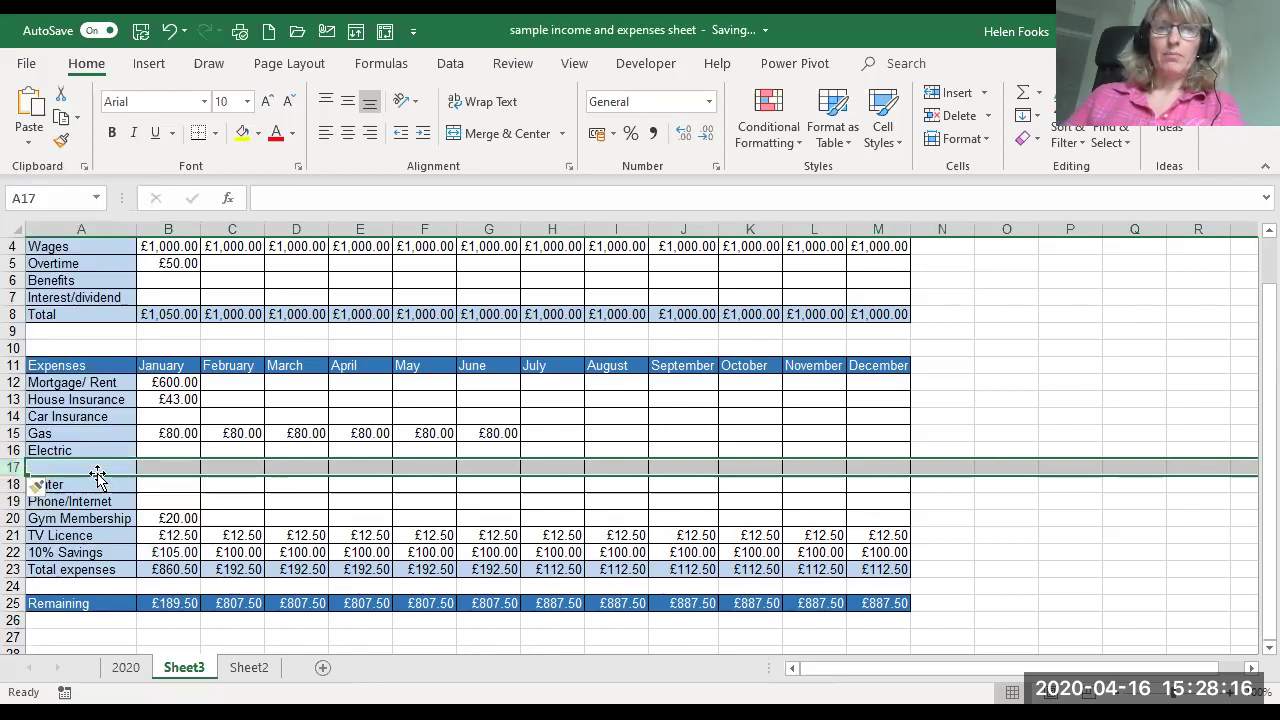
Step: Delete the blank row between Electric and Water
click(168, 518)
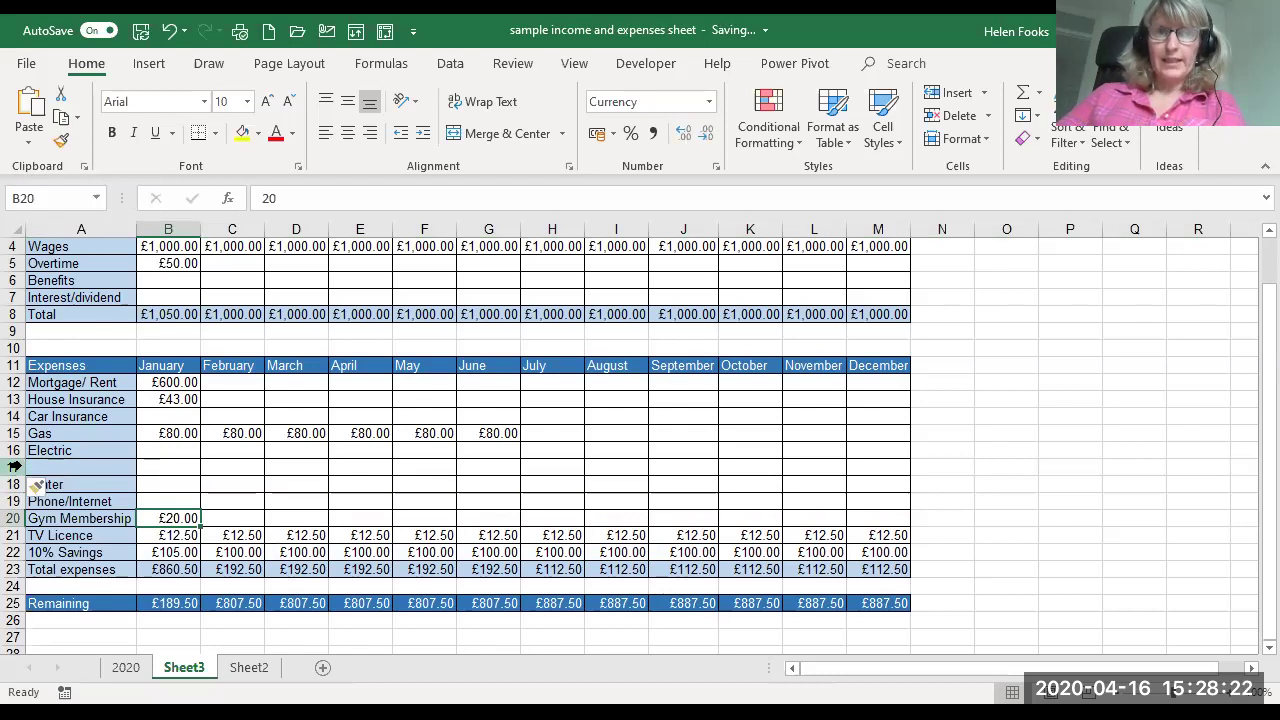
right_click(24, 466)
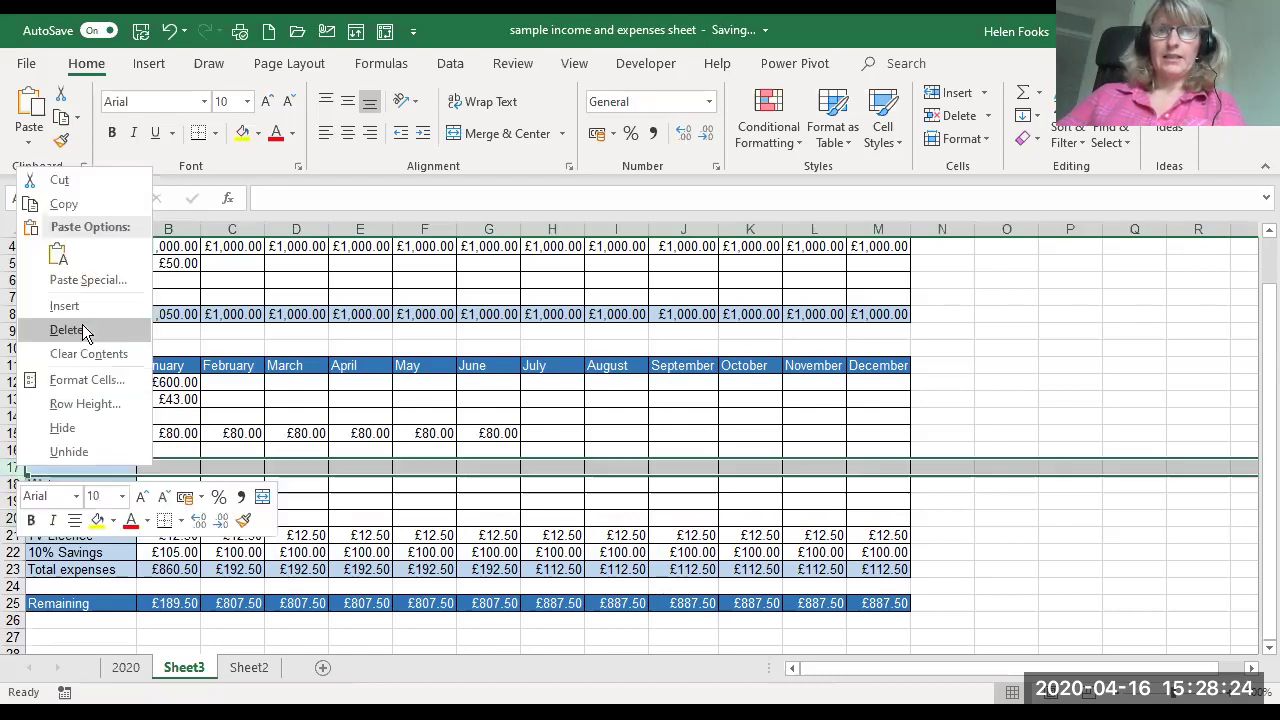
click(82, 331)
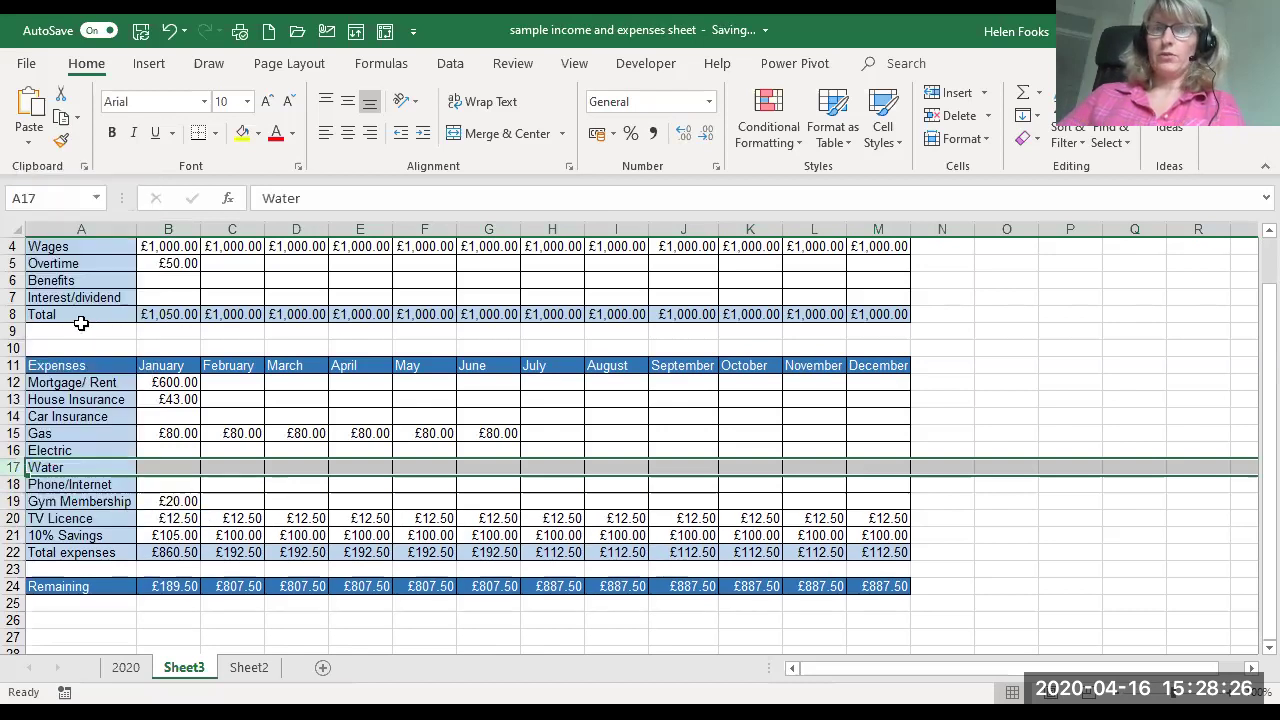
click(173, 485)
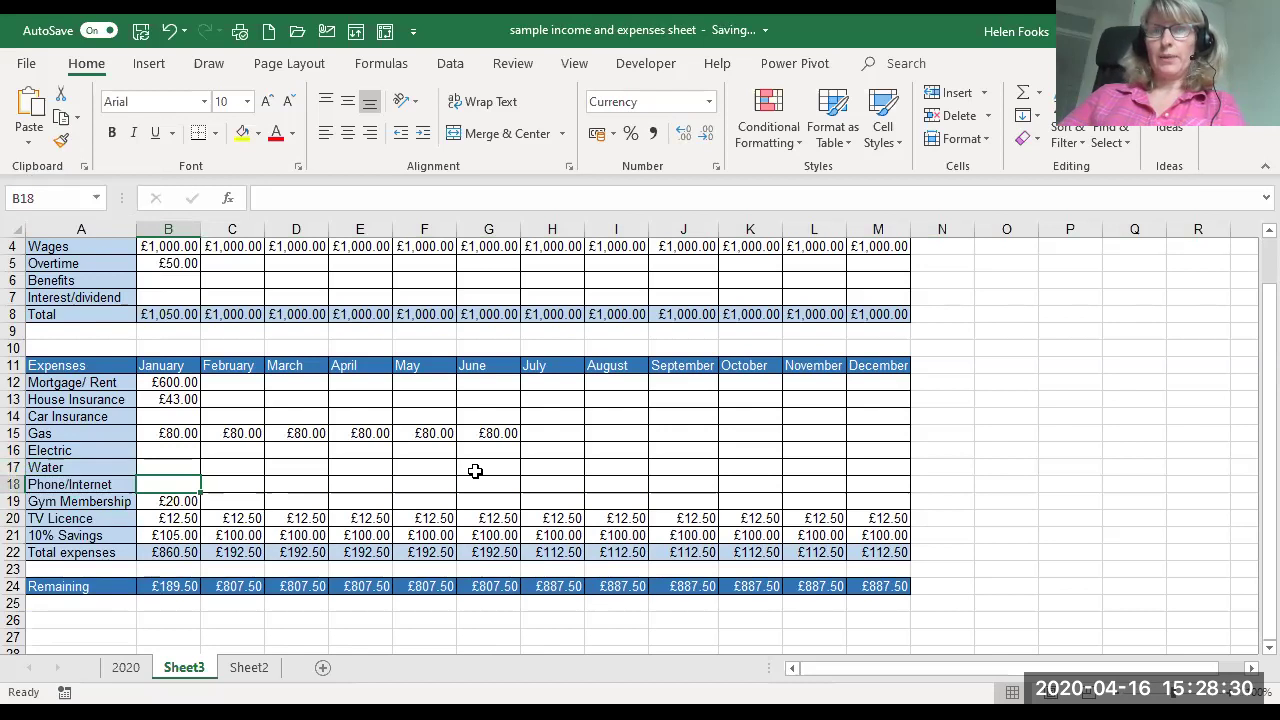